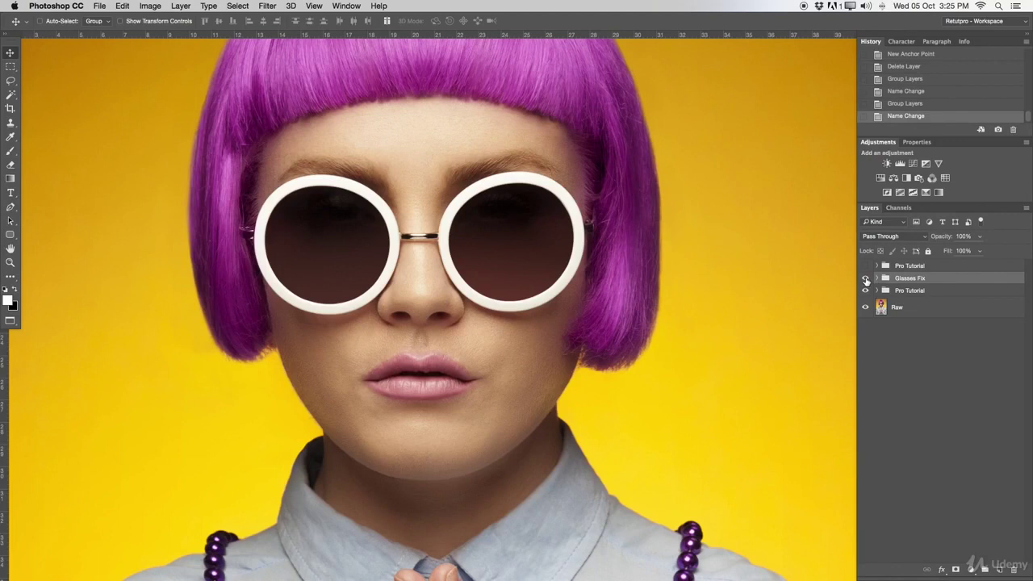
Compare the sunglasses with and without the Glasses Fix group, then leave that group hidden
click(865, 279)
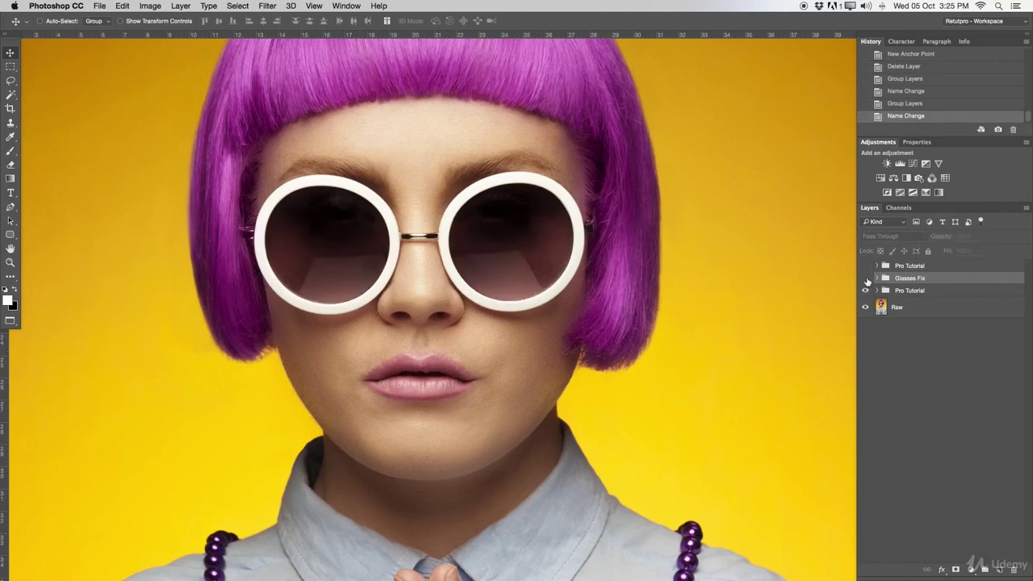
click(866, 278)
click(866, 279)
click(865, 279)
key(z)
drag(542, 295, 575, 309)
click(865, 279)
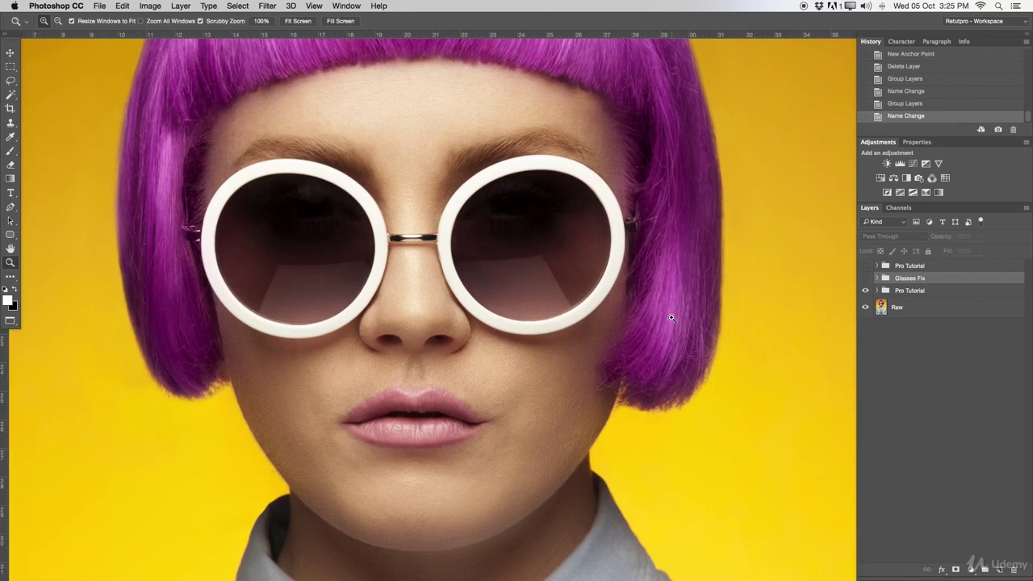
drag(598, 309, 580, 280)
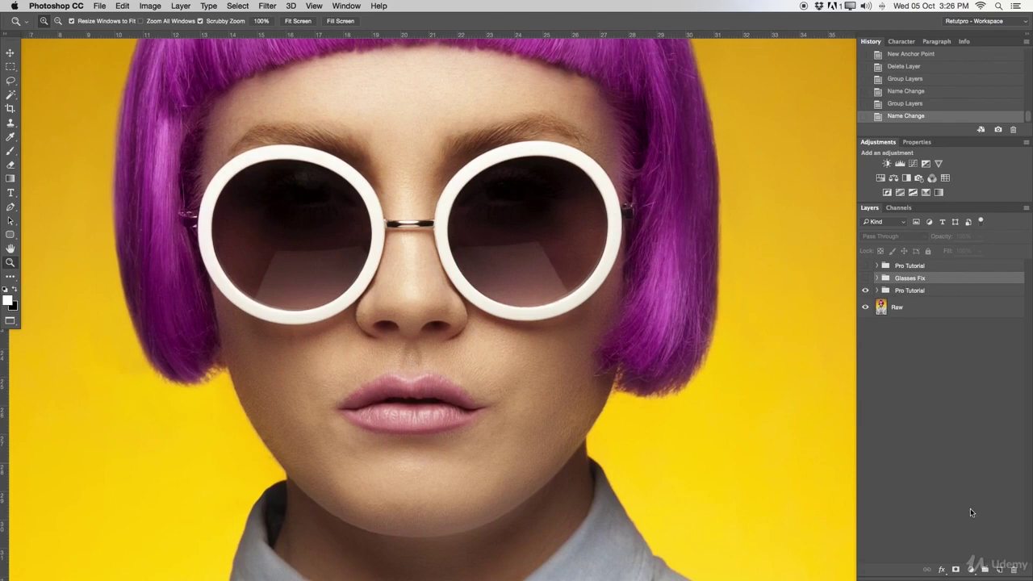
Add a new empty layer above the Glasses Fix group and name it "Left Side"
click(1000, 570)
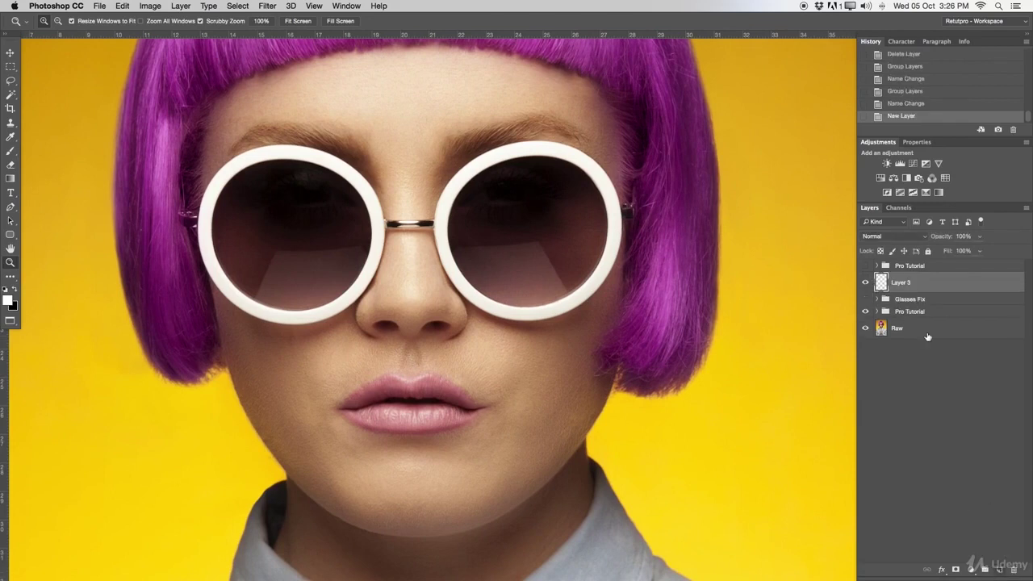
double_click(901, 283)
text(Left Side)
key(Return)
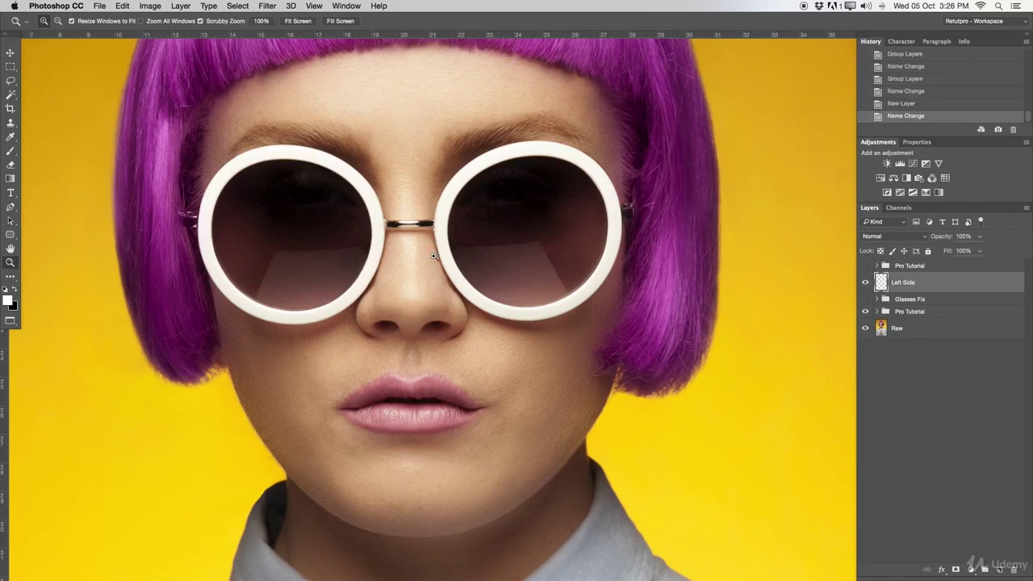
Start a Pen tool path at the top of the left lens and trace its outer edge down the left side
click(386, 233)
click(397, 240)
drag(403, 246, 485, 260)
click(394, 247)
click(399, 249)
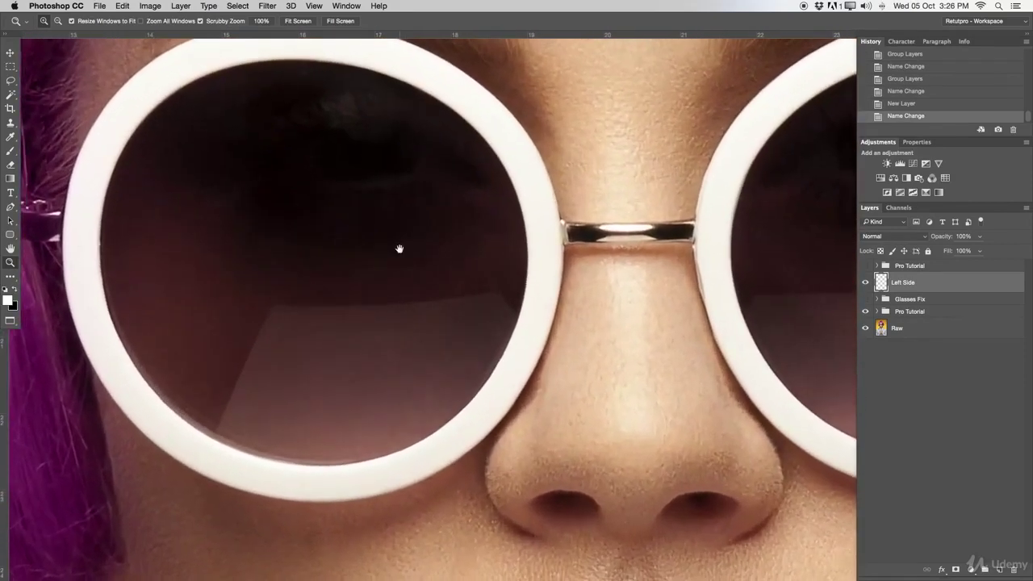
drag(399, 249, 450, 294)
click(445, 295)
click(449, 297)
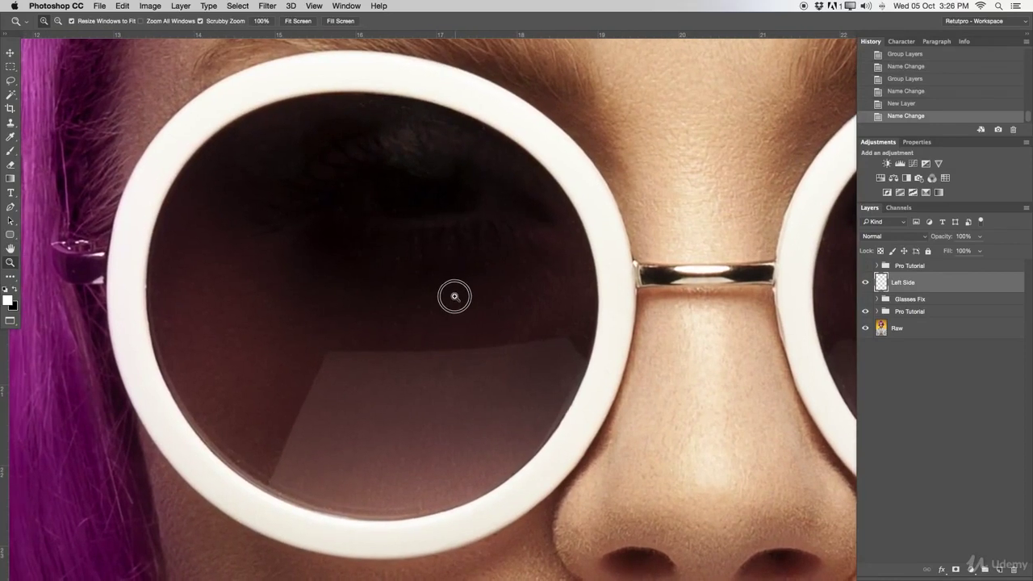
click(11, 208)
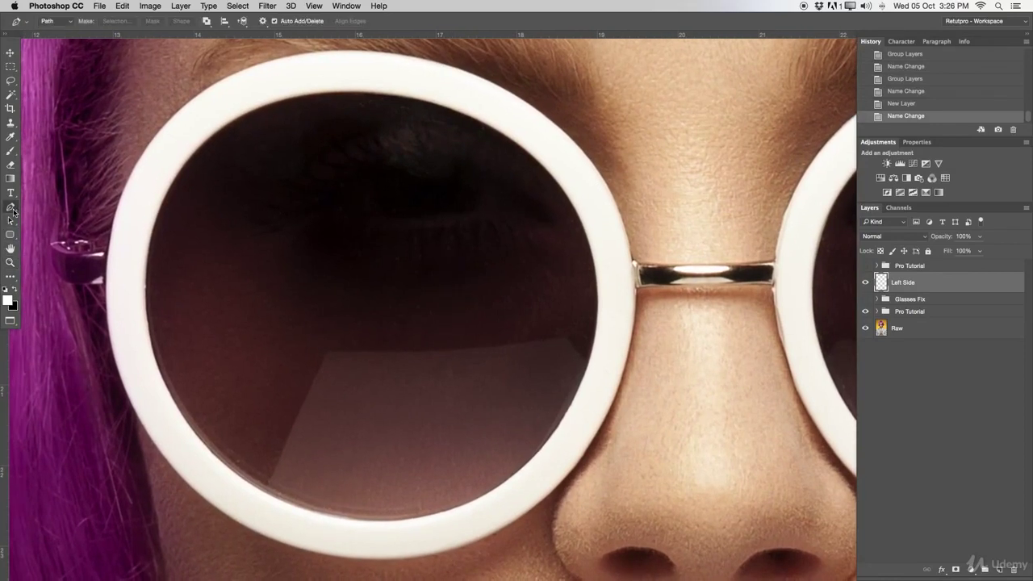
click(353, 92)
drag(267, 106, 240, 118)
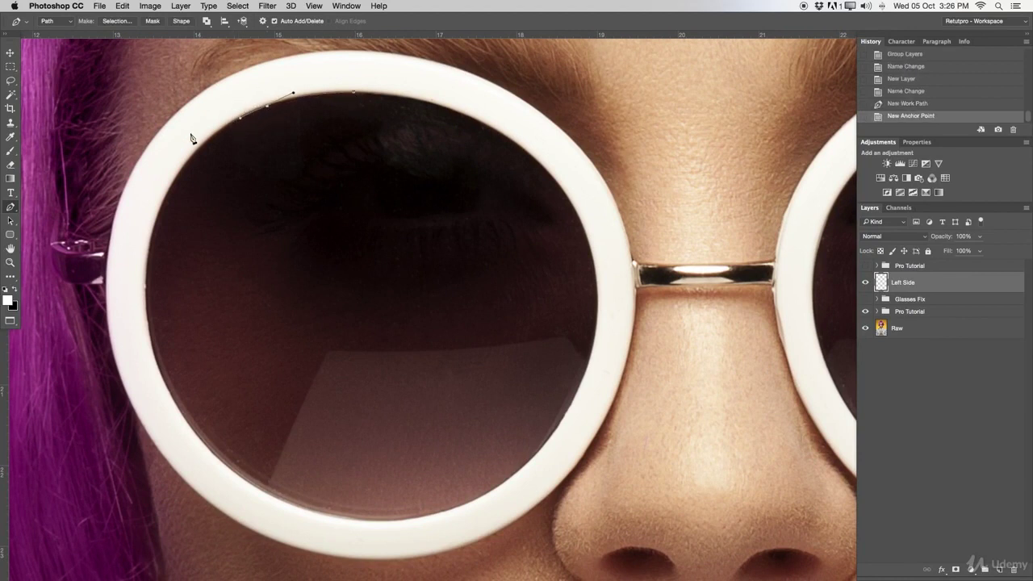
mouse_move(164, 203)
mouse_down()
mouse_move(134, 269)
mouse_move(157, 215)
mouse_up()
mouse_move(147, 321)
mouse_down()
mouse_move(152, 386)
mouse_move(151, 339)
mouse_up()
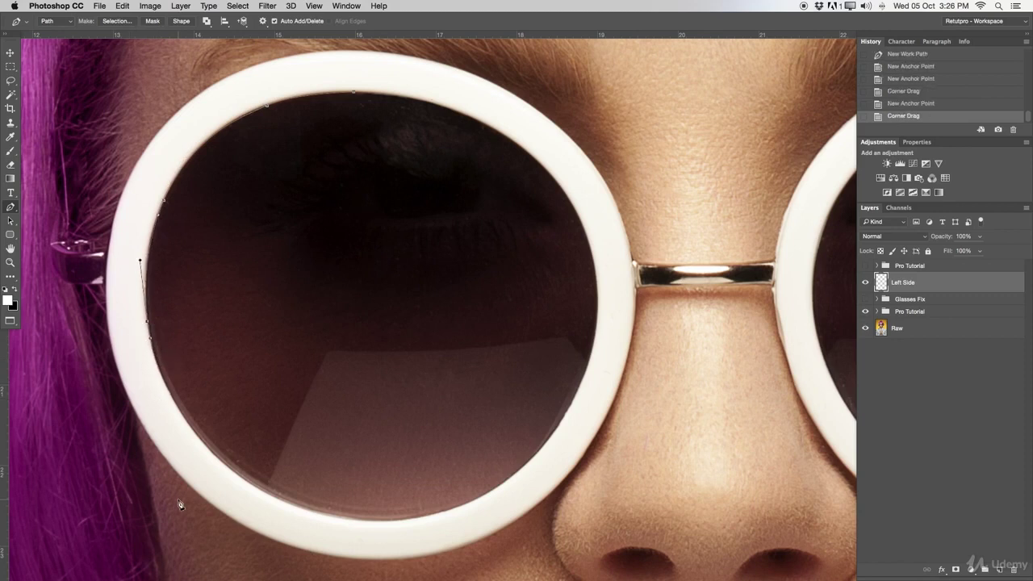
Continue the path around the lens's lower and inner edges and close it at the starting point
drag(184, 421, 215, 461)
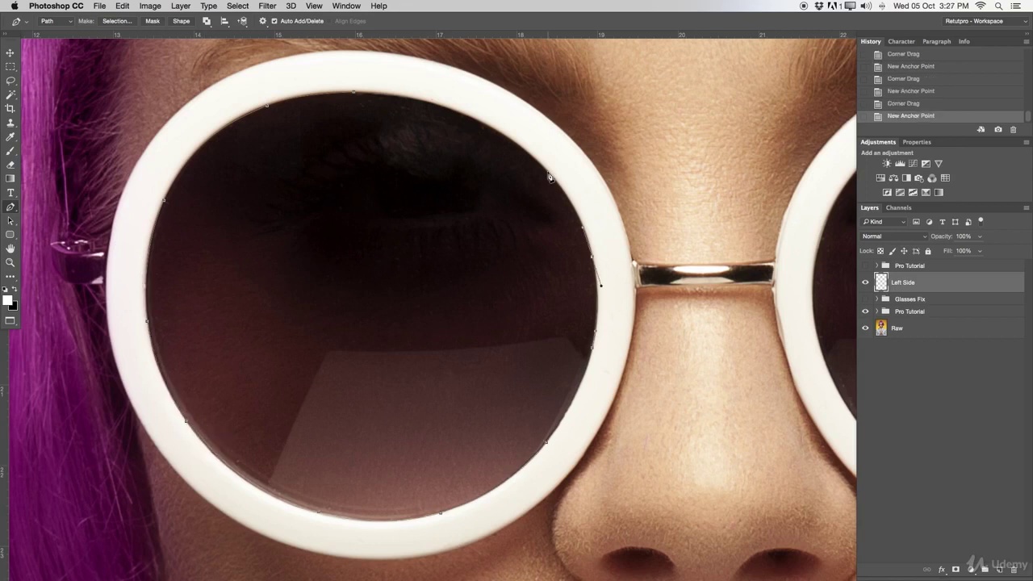
drag(597, 280, 526, 150)
drag(415, 101, 360, 96)
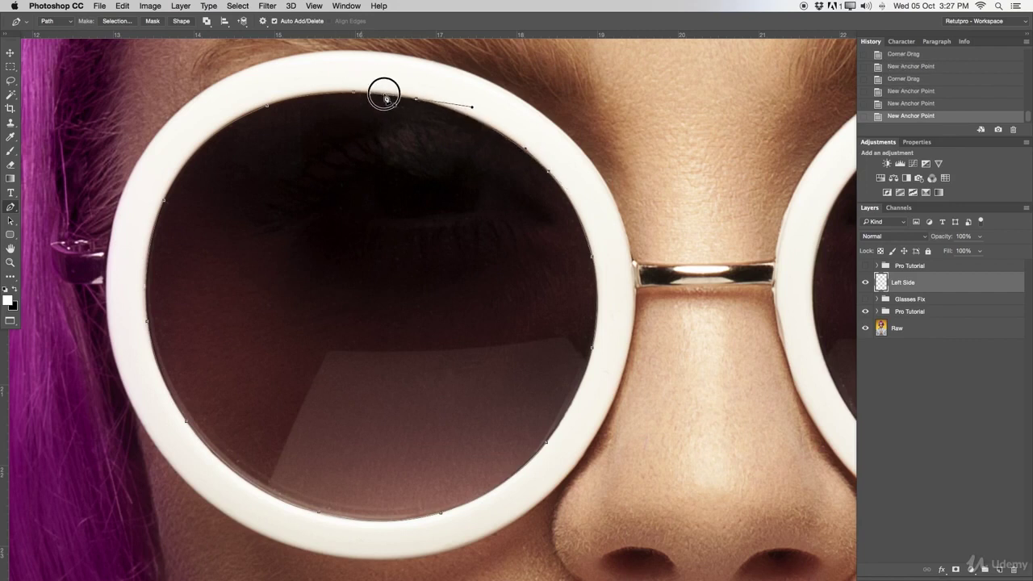
alt+click(397, 92)
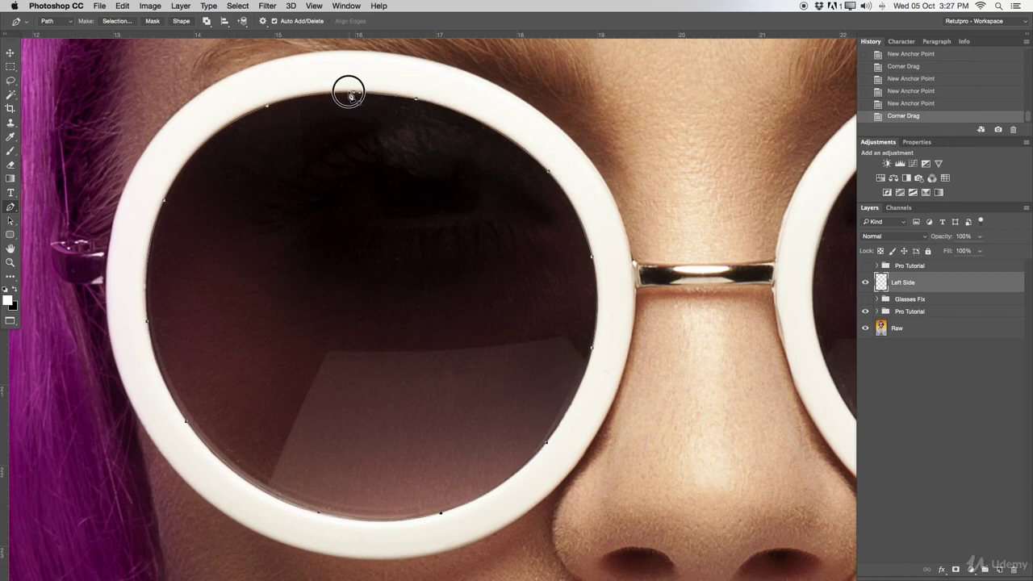
click(348, 95)
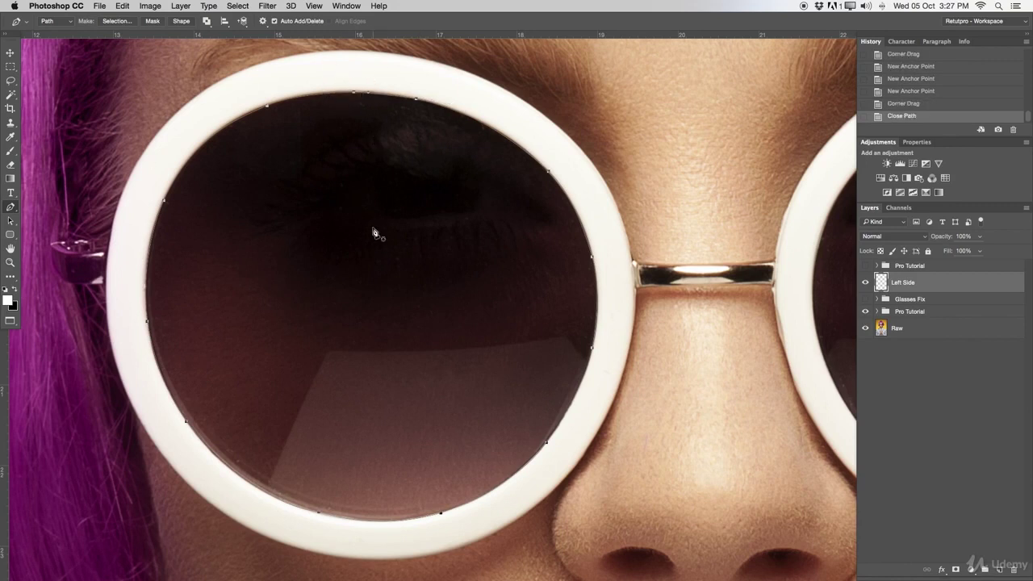
Convert the closed lens path into a new anti-aliased selection
right_click(337, 226)
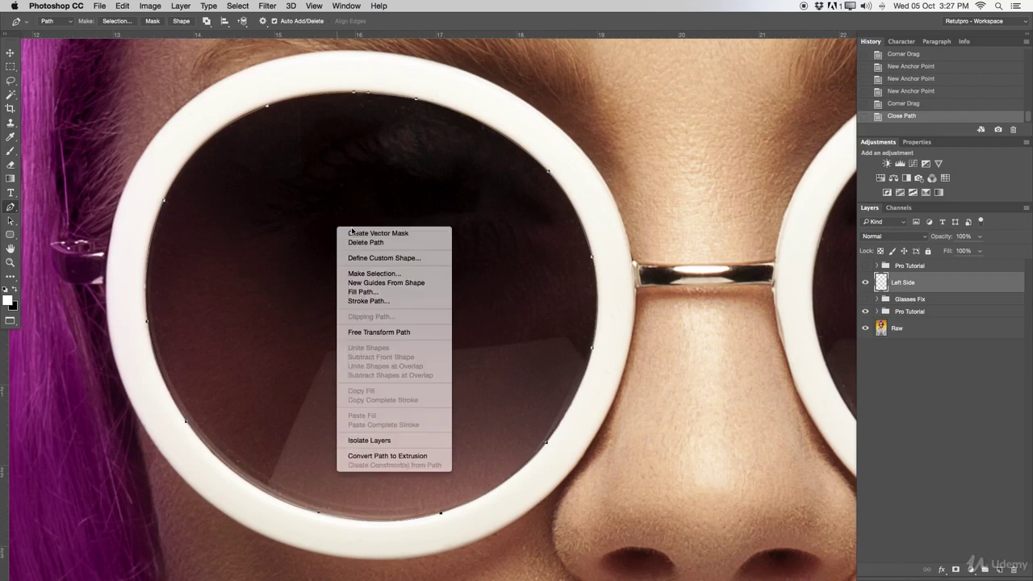
click(369, 275)
drag(482, 211, 356, 219)
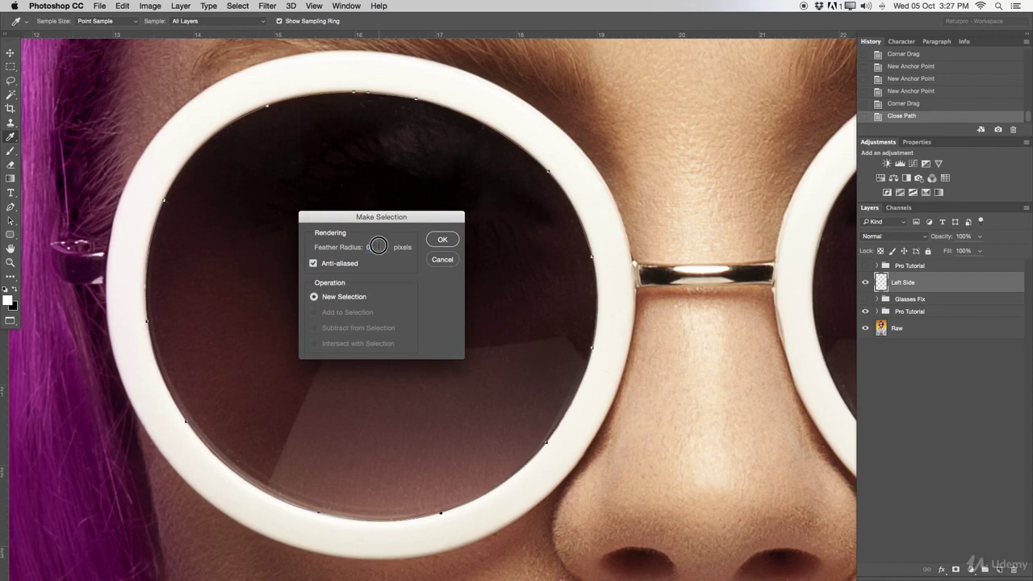
click(437, 241)
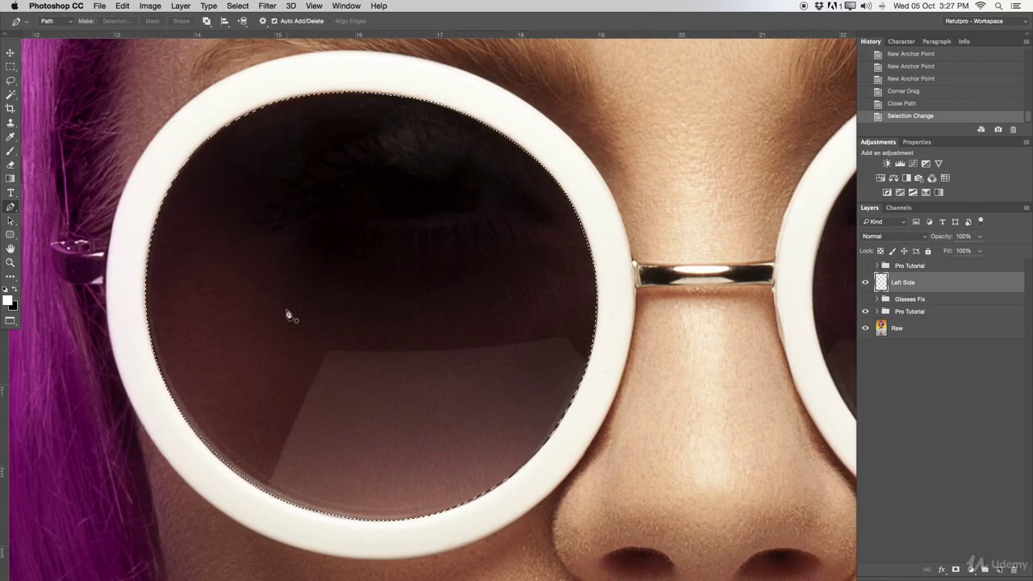
Save the left lens selection as a new channel named "Left 3"
key(m)
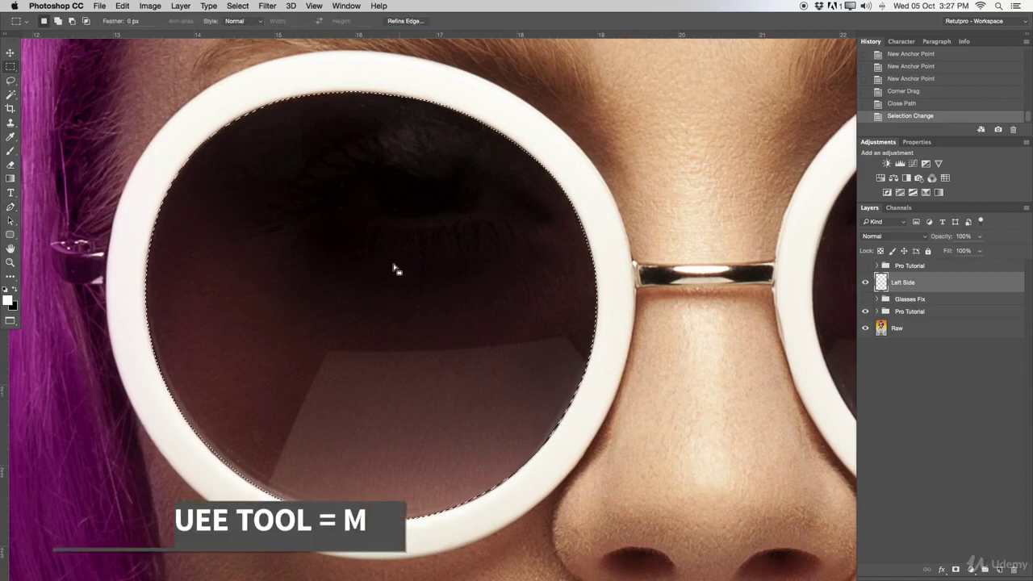
right_click(366, 276)
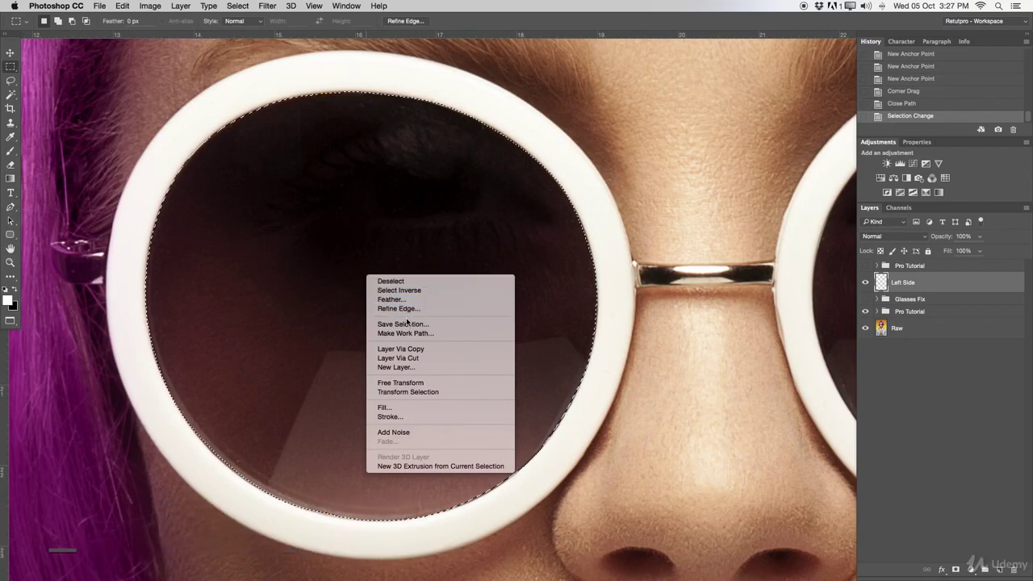
click(432, 324)
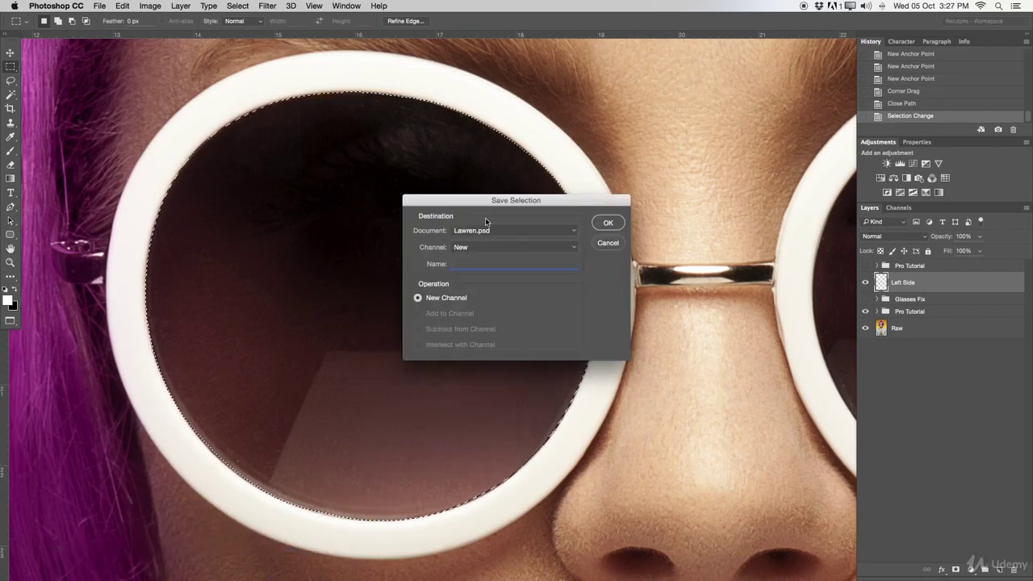
drag(486, 203, 450, 199)
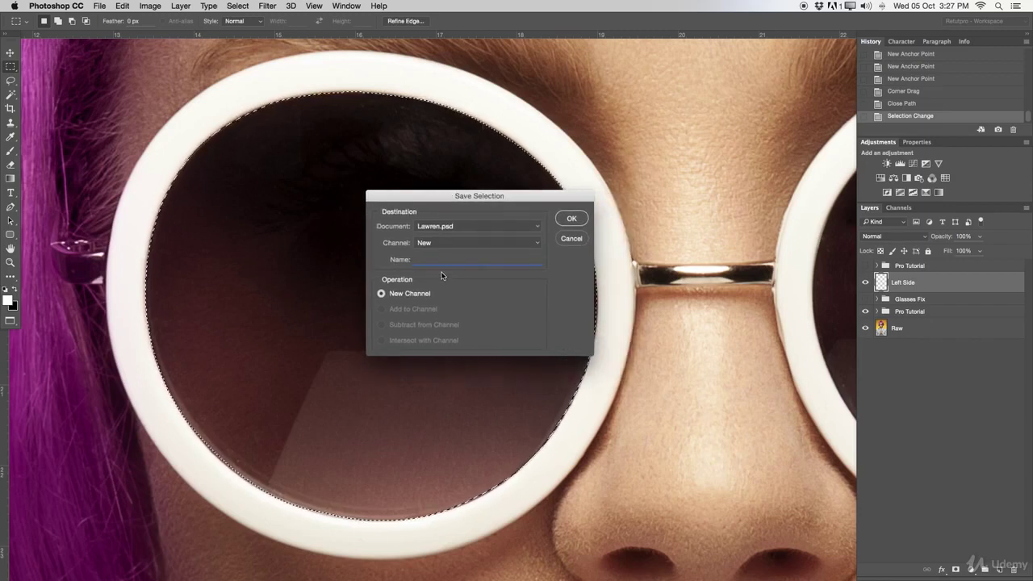
text(Left 3)
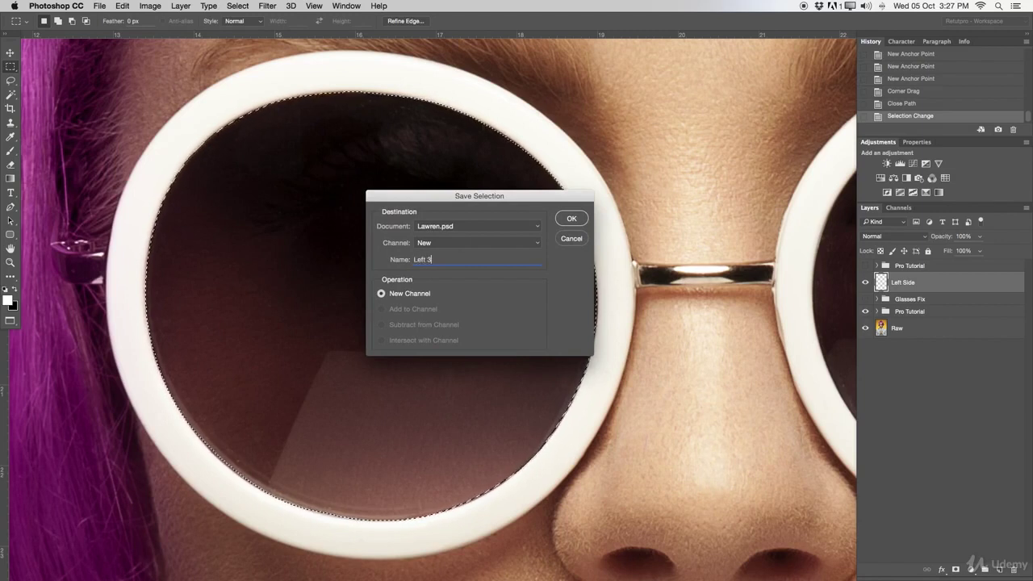
click(569, 219)
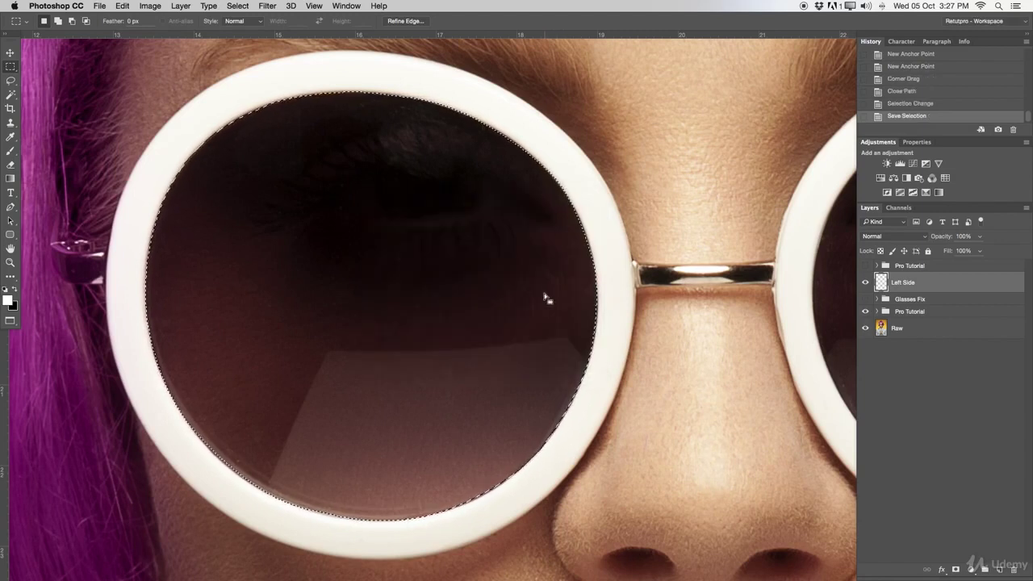
Display the document's channels and deselect the left lens
key(z)
click(897, 207)
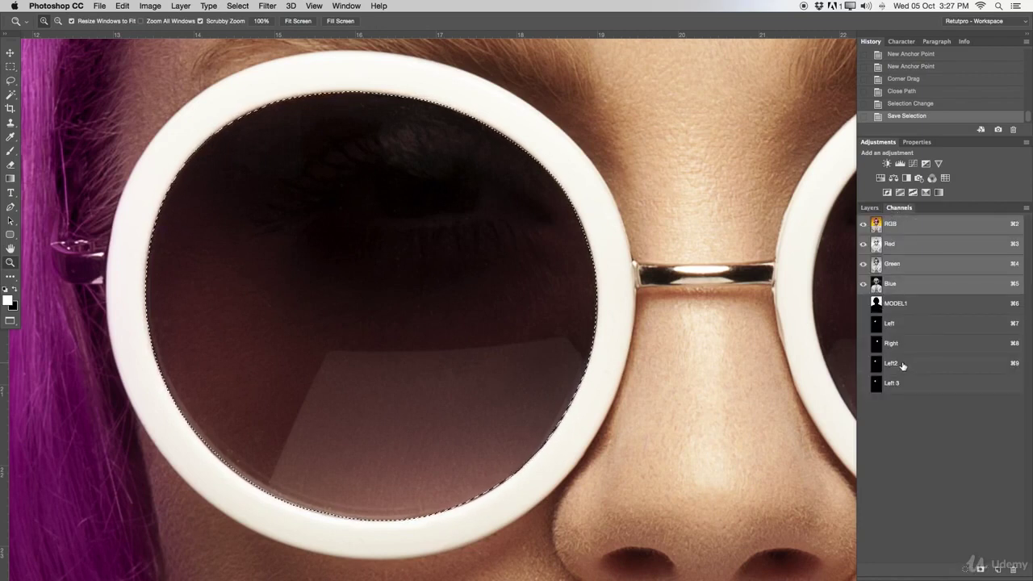
key(super+d)
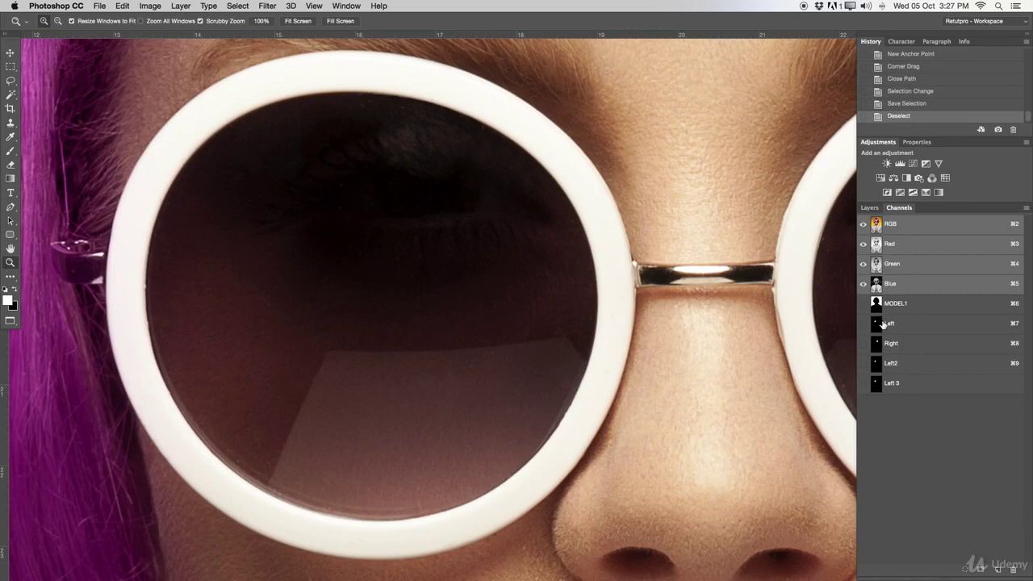
Preview the Left2 and Left 3 channels as overlays on the image, then return to the layers
click(864, 364)
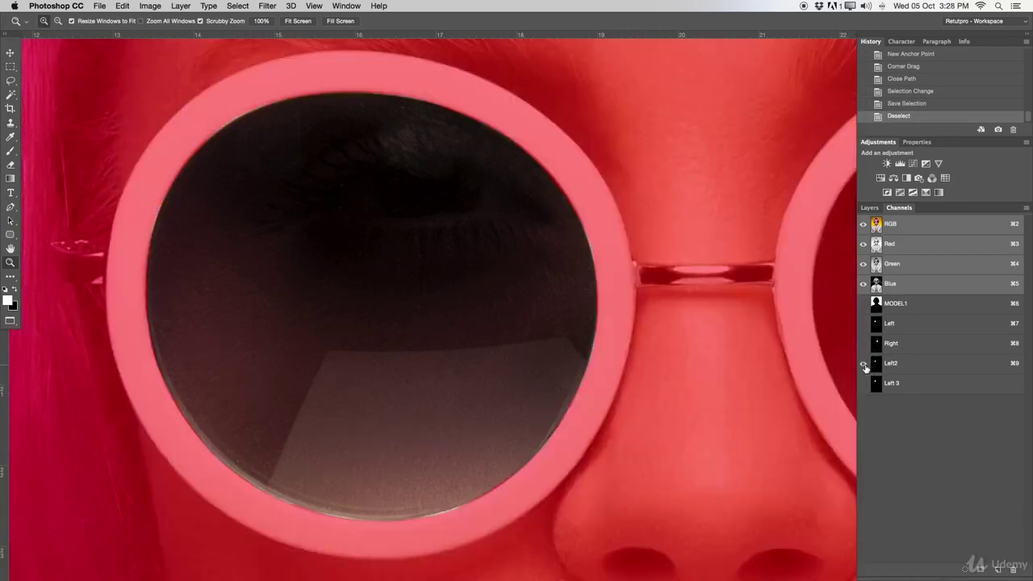
click(864, 384)
click(864, 363)
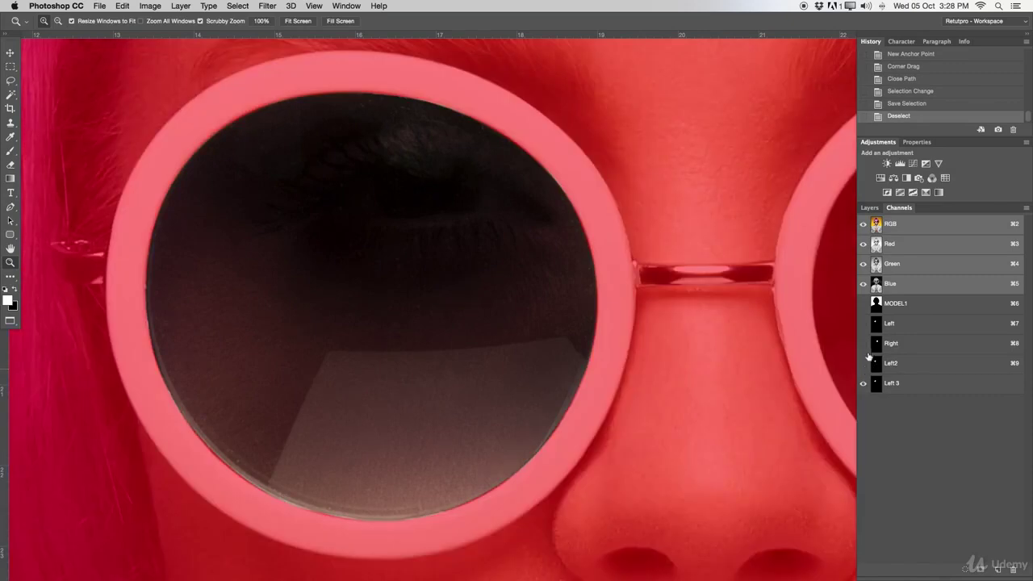
click(864, 384)
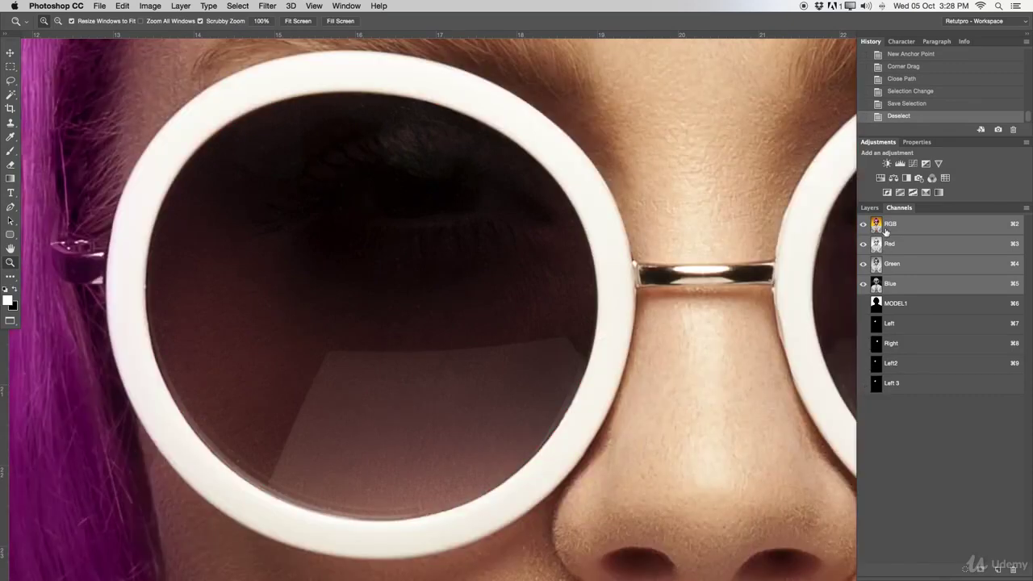
click(870, 207)
Inspect the right lens and preview its saved Right channel as an overlay, then return to the layers with both lenses in view
scroll(532, 234, right, 5)
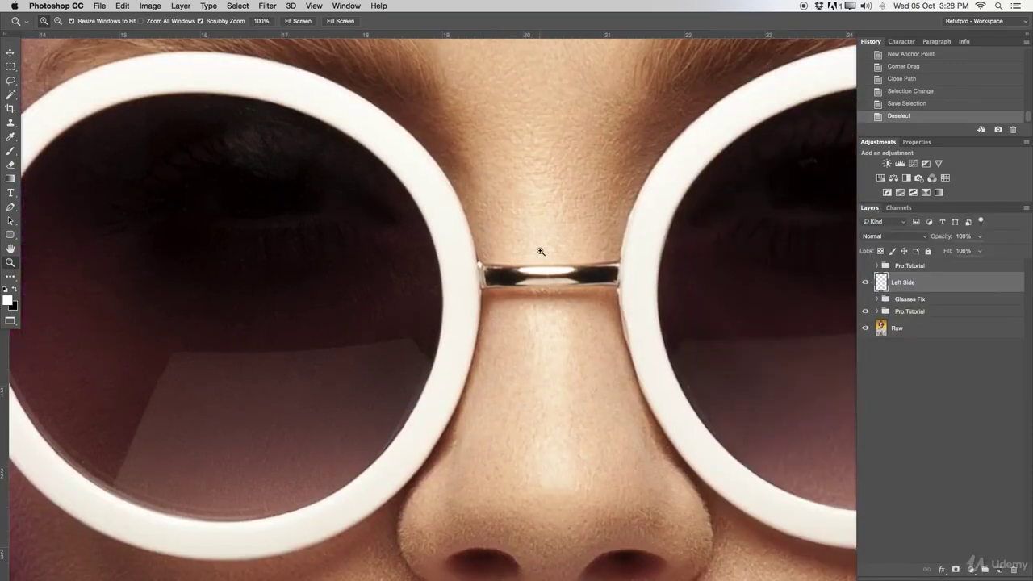
alt+click(489, 244)
scroll(535, 254, right, 5)
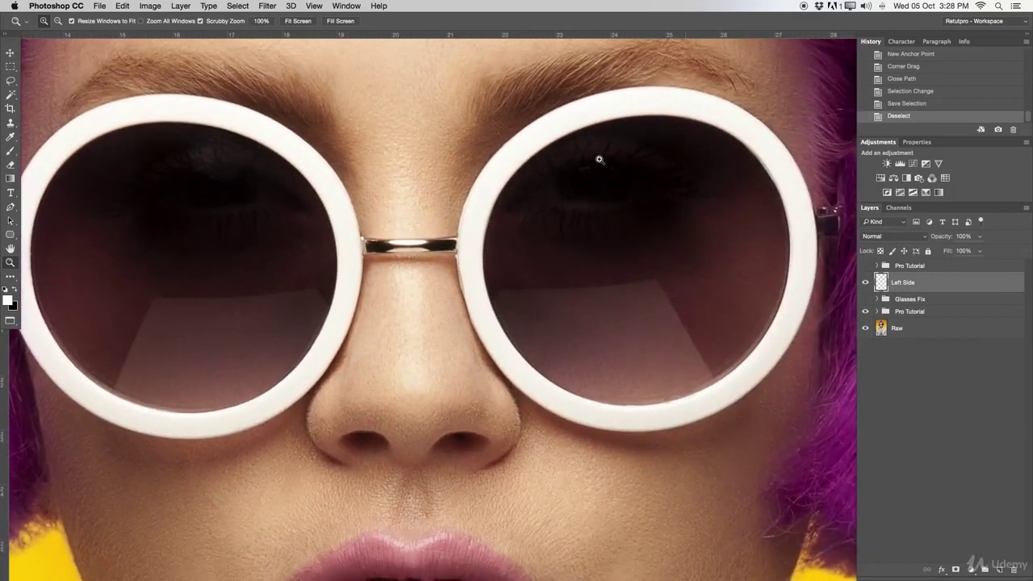
scroll(637, 303, right, 3)
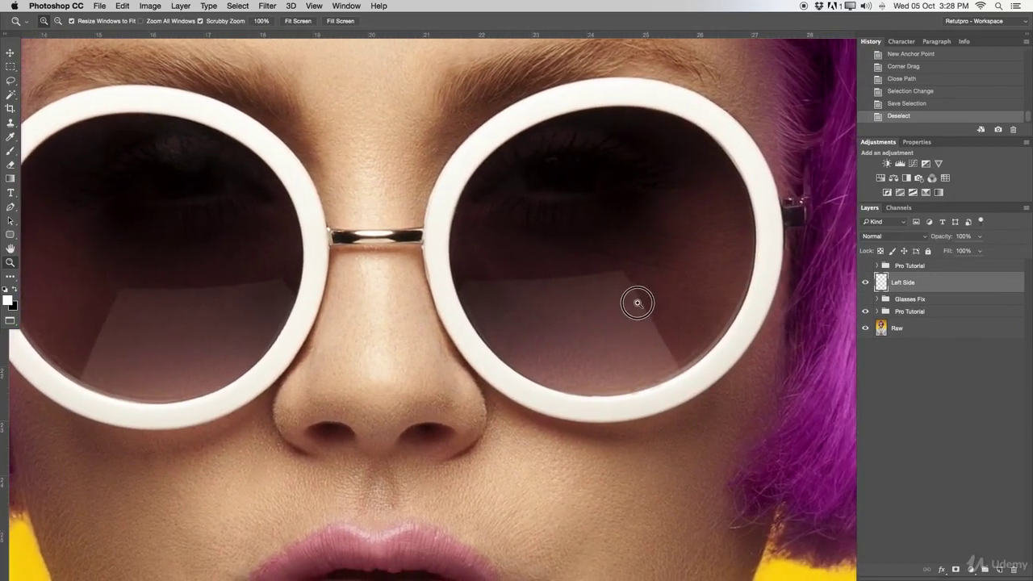
click(900, 208)
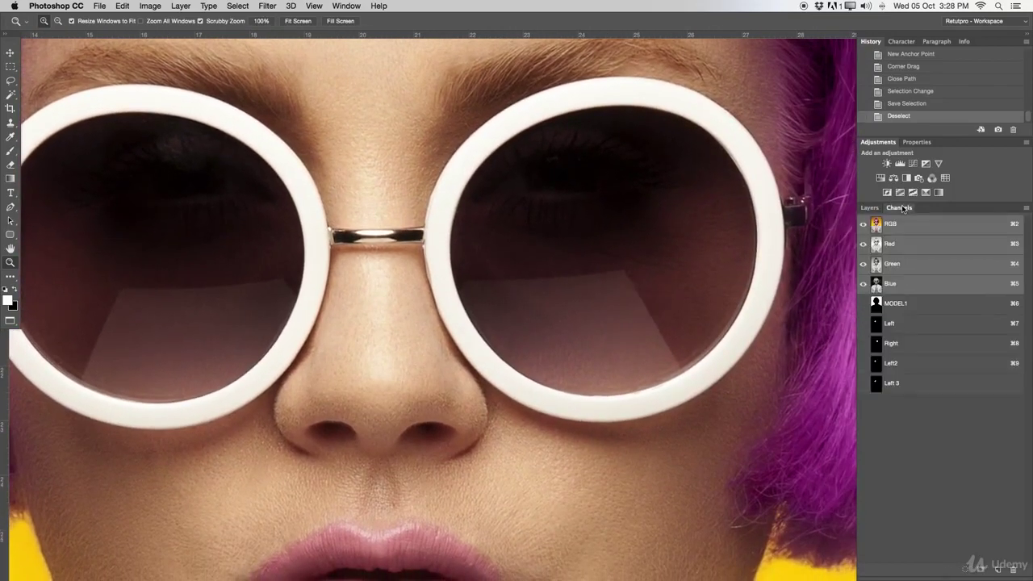
click(863, 344)
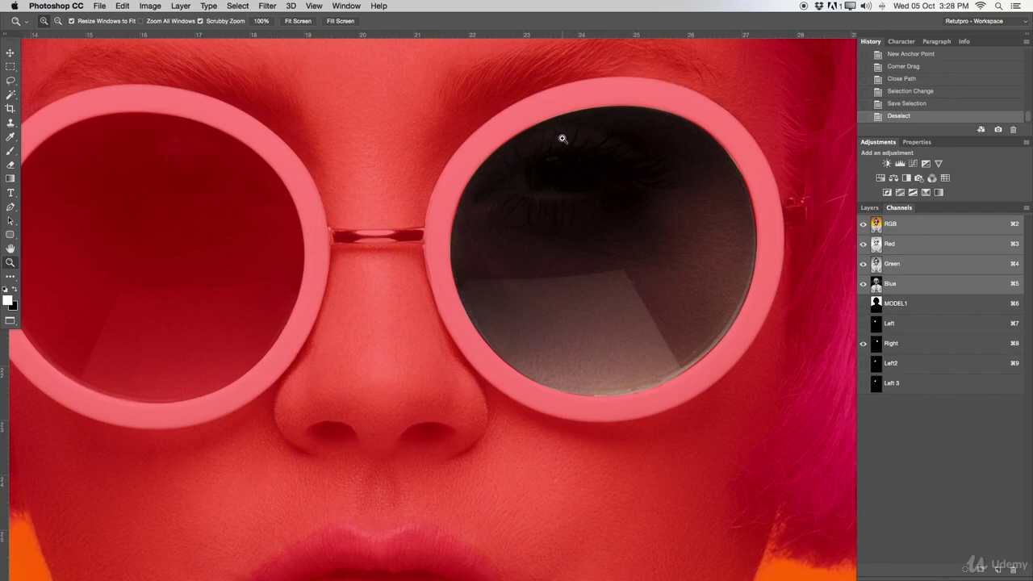
click(864, 344)
click(870, 209)
mouse_move(438, 201)
mouse_down()
mouse_move(408, 208)
mouse_move(432, 219)
mouse_up()
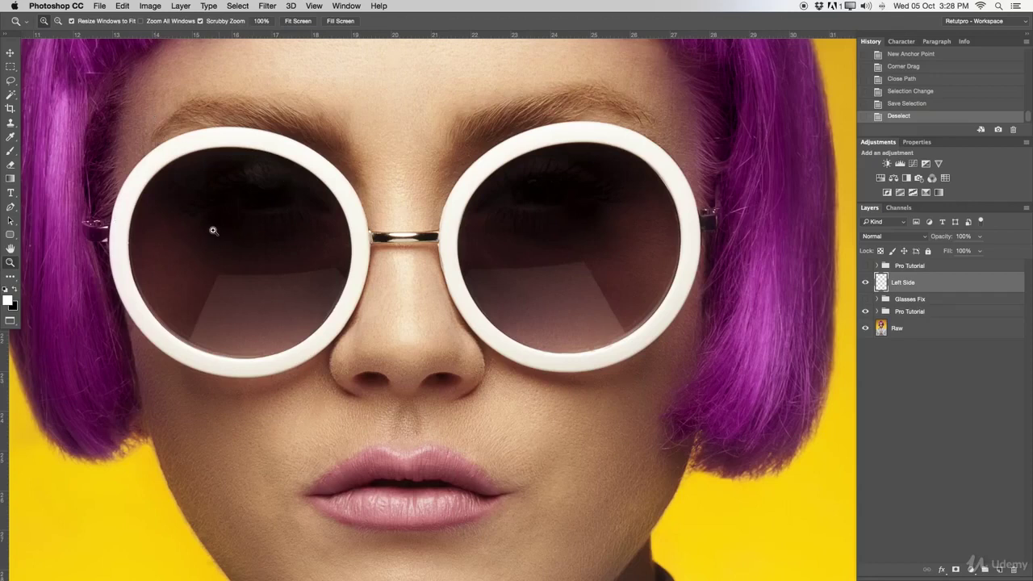
drag(272, 209, 310, 206)
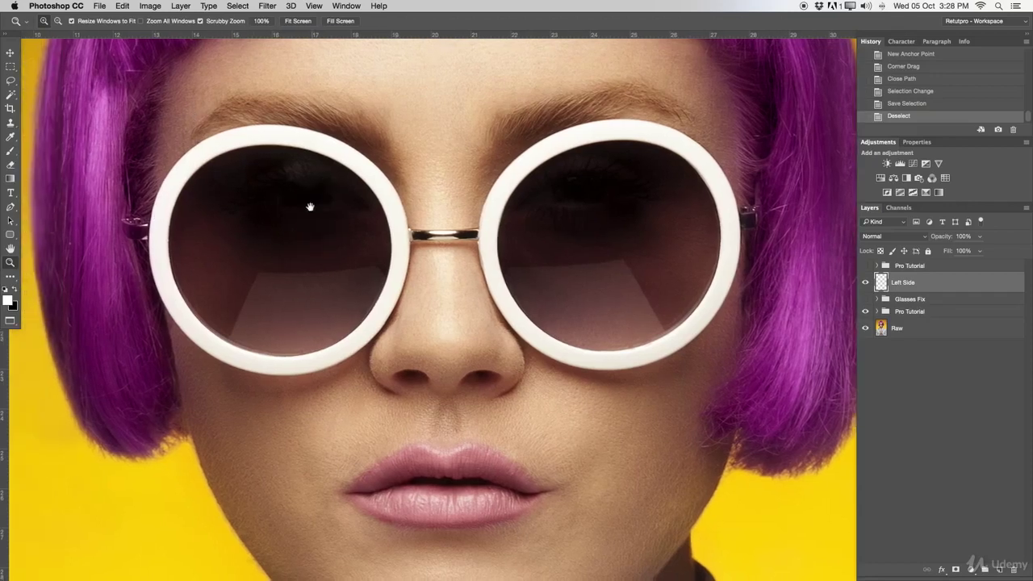
Set the foreground color to the dark tone sampled near the upper edge of the left lens, #231815
click(9, 302)
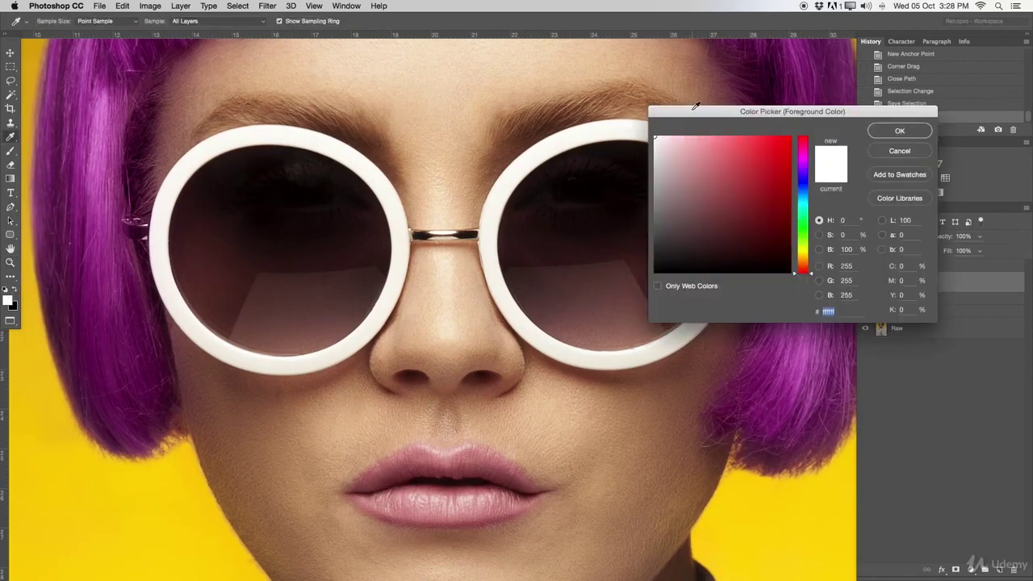
drag(696, 109, 489, 70)
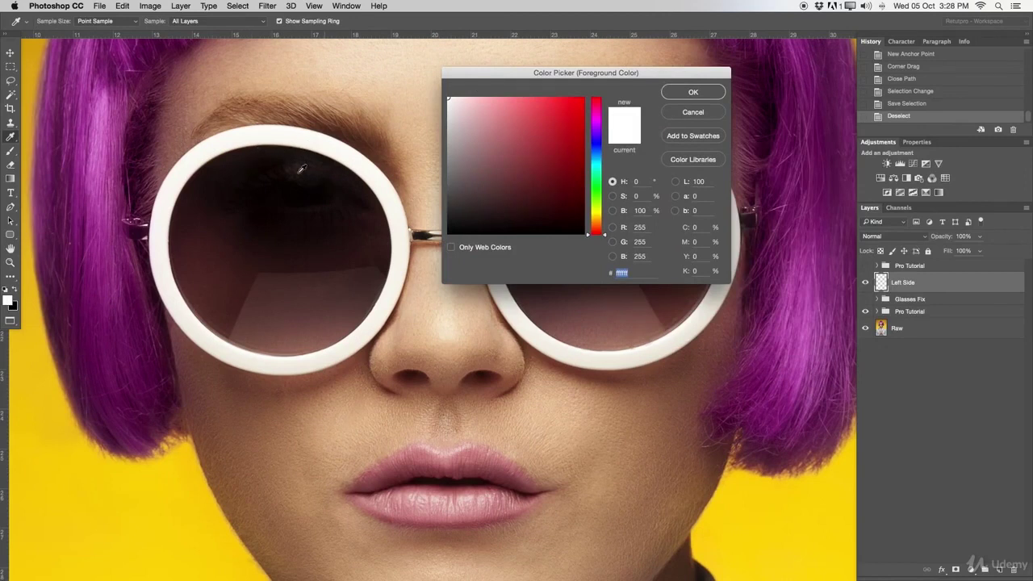
click(261, 152)
drag(261, 152, 268, 151)
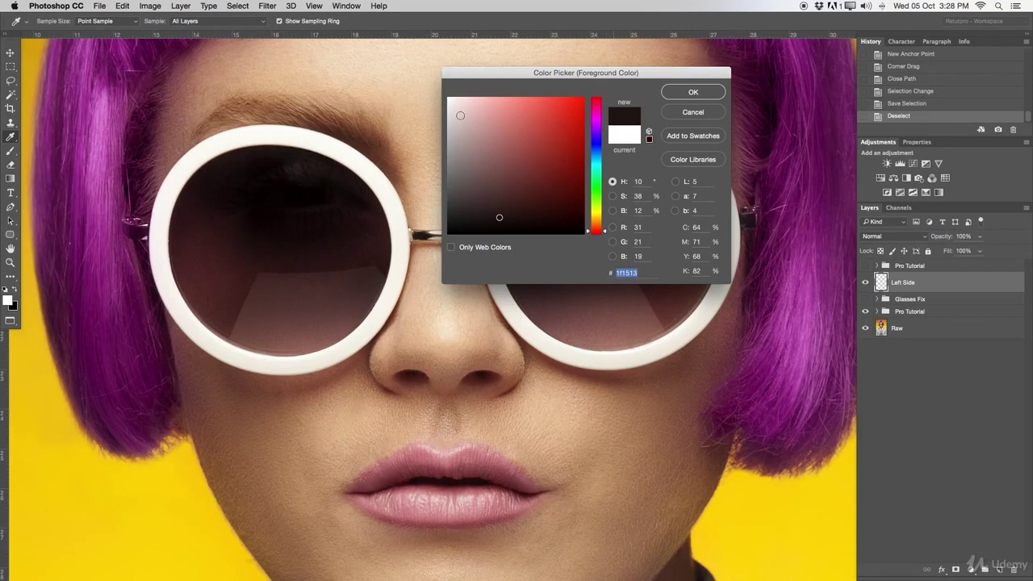
drag(267, 148, 266, 150)
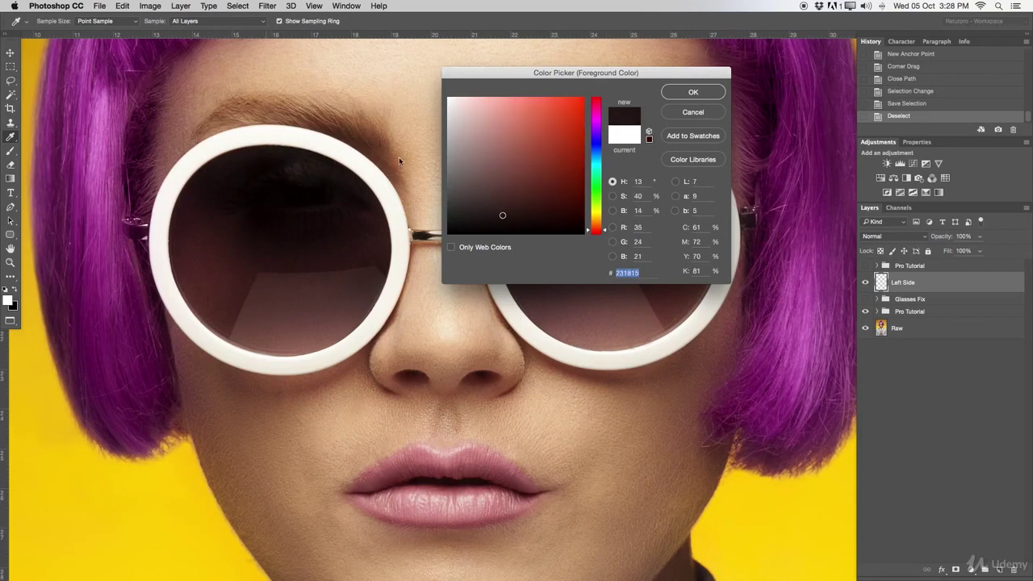
click(688, 92)
Set the background color to the reddish-brown tone sampled near the lower edge of the left lens
click(13, 308)
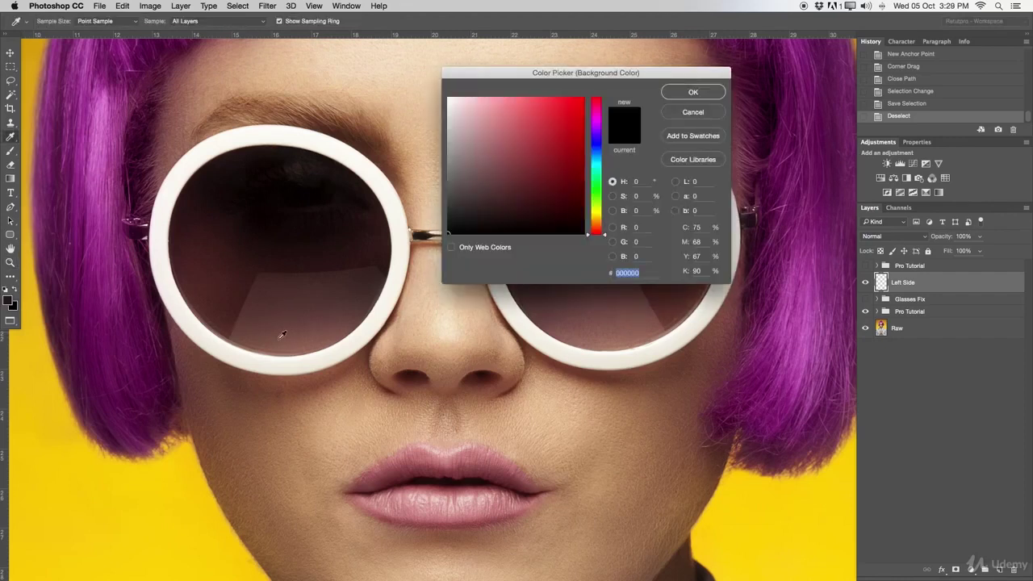
click(232, 329)
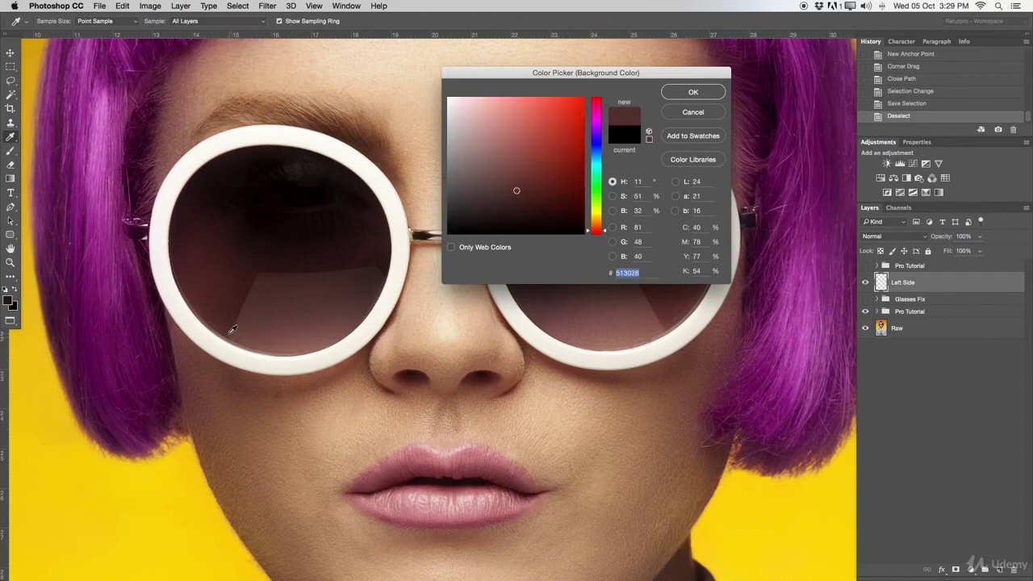
click(228, 331)
click(682, 91)
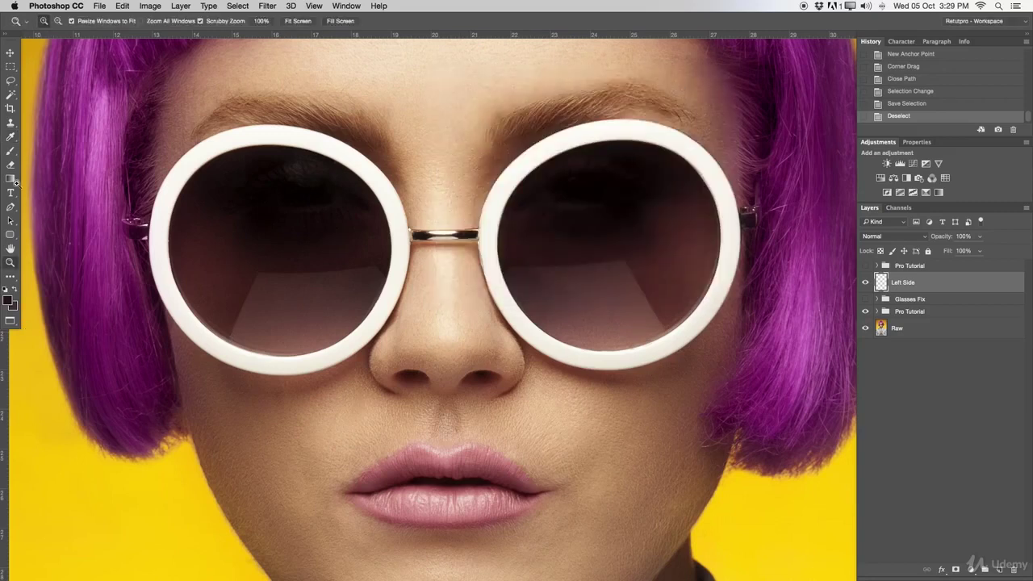
Set up the Gradient tool with the foreground-to-background preset
click(10, 178)
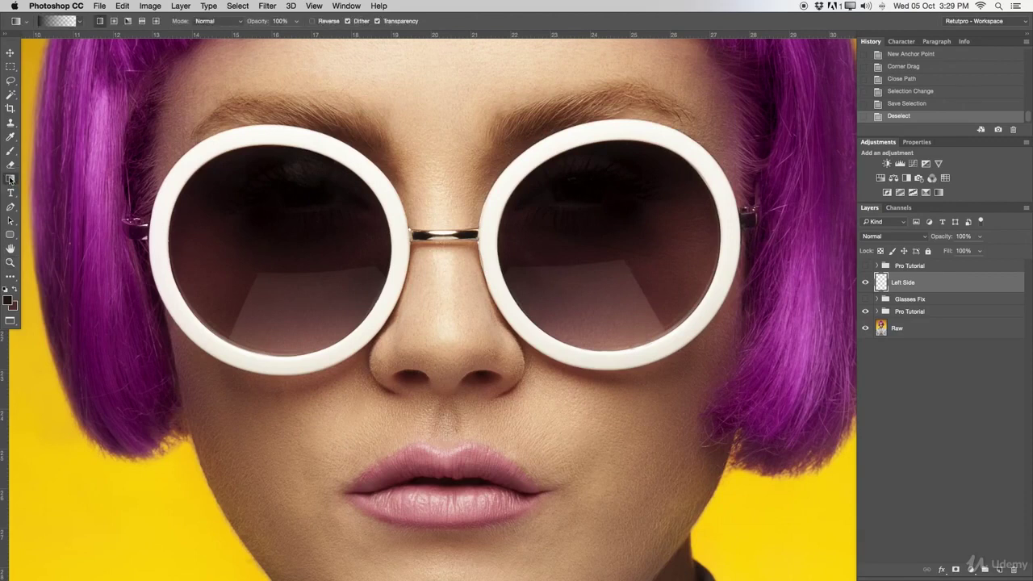
click(78, 22)
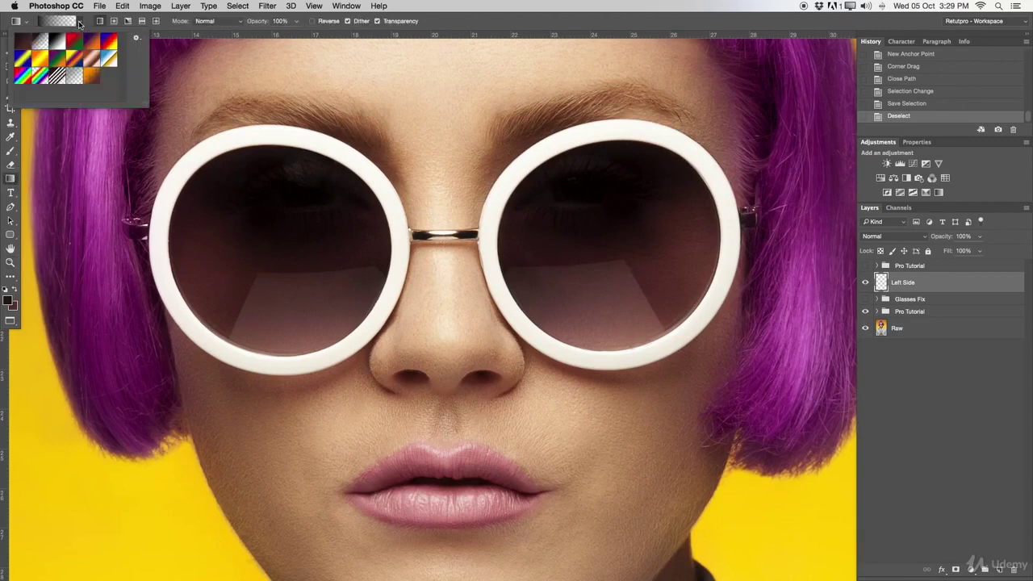
click(25, 42)
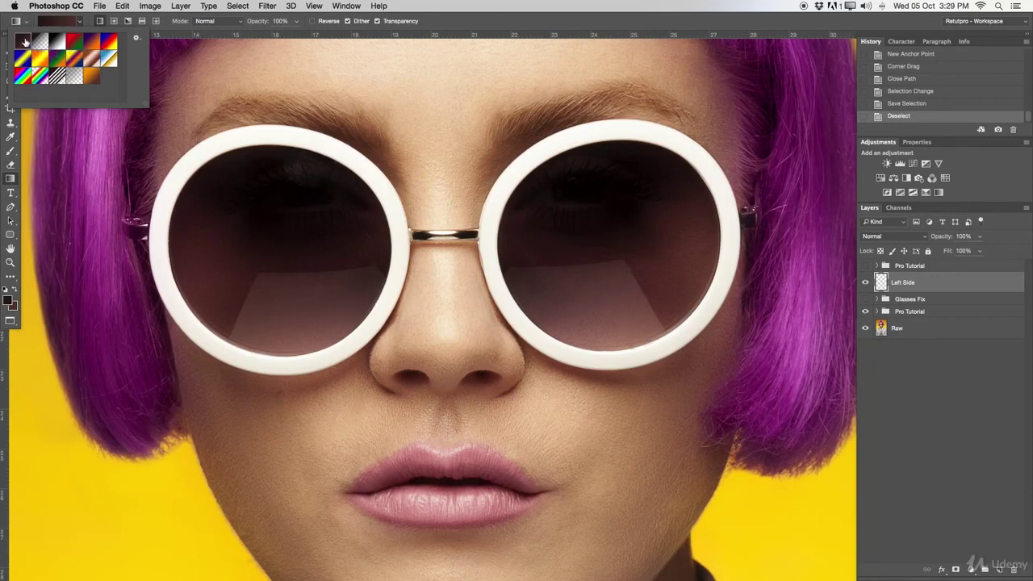
Try a downward gradient on the Left Side layer without a selection, then undo it
click(930, 281)
key(z)
drag(347, 228, 388, 231)
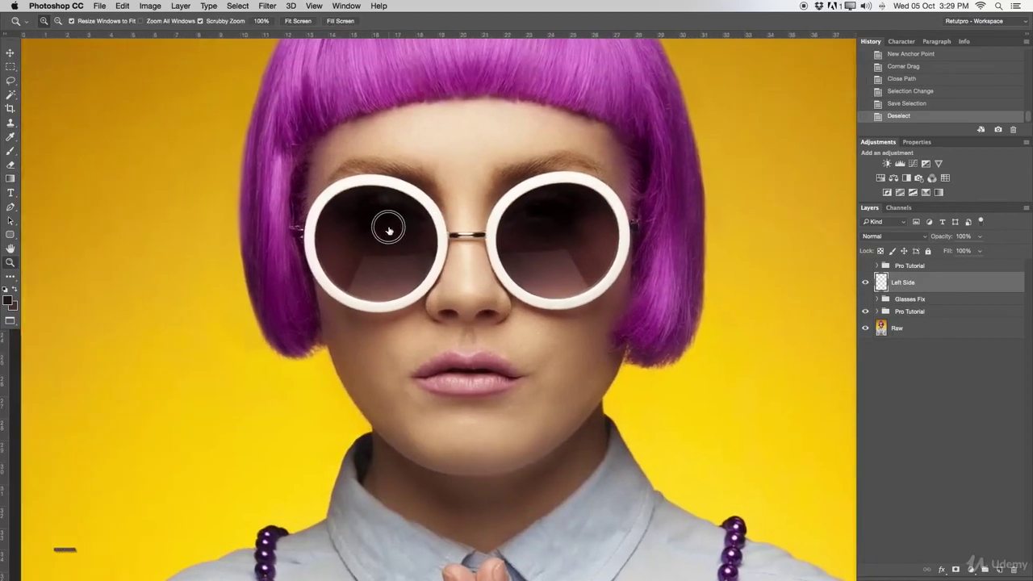
key(g)
drag(386, 243, 381, 314)
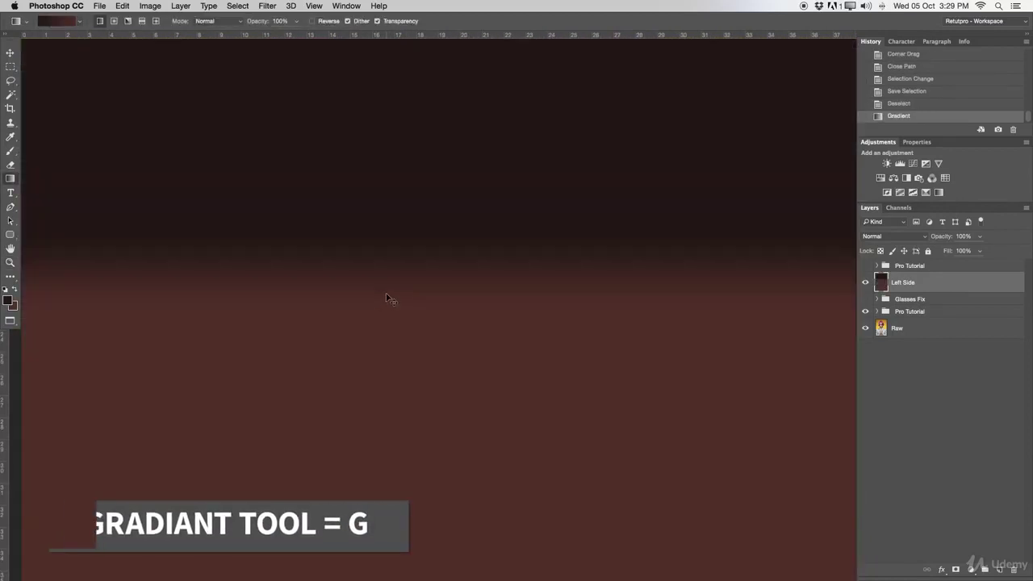
key(ctrl+z)
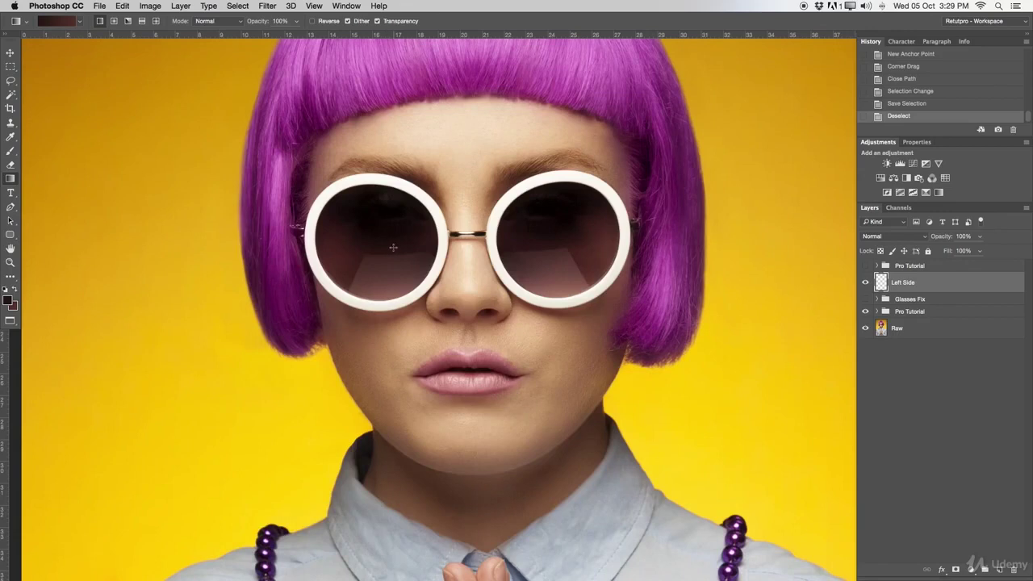
Load the saved "Left 3" channel as a new selection around the left lens
click(13, 69)
drag(13, 69, 38, 71)
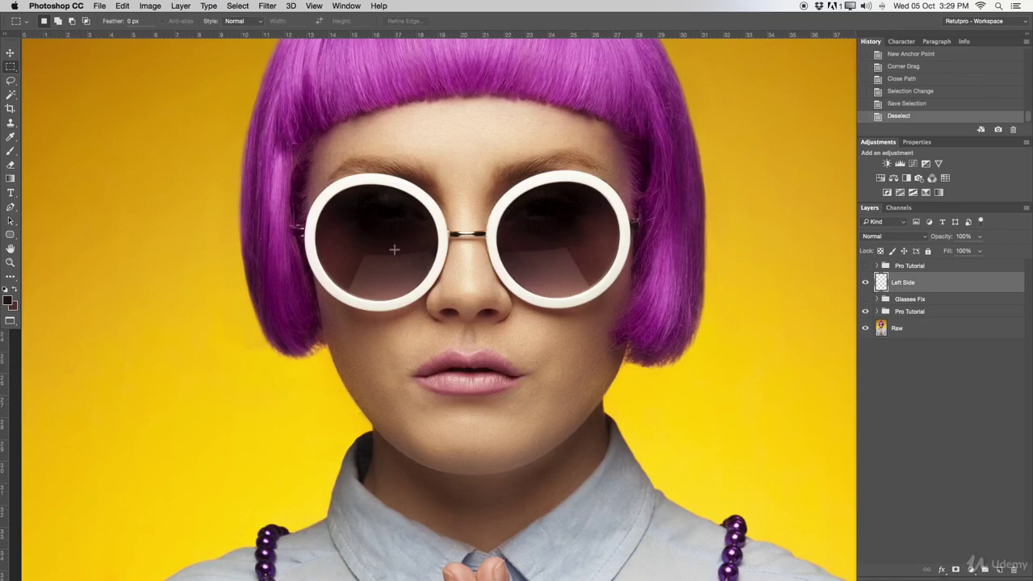
right_click(394, 250)
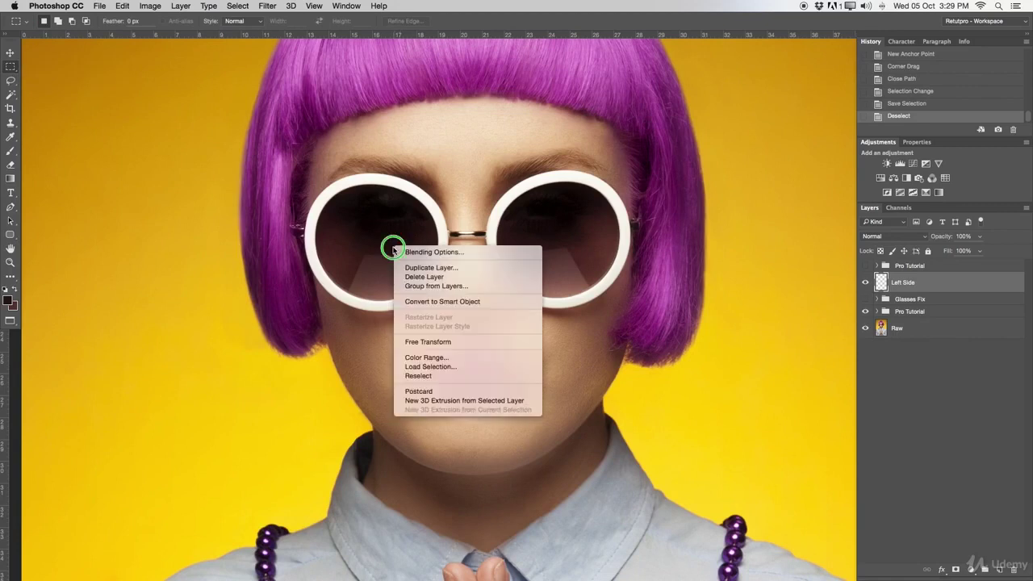
click(428, 366)
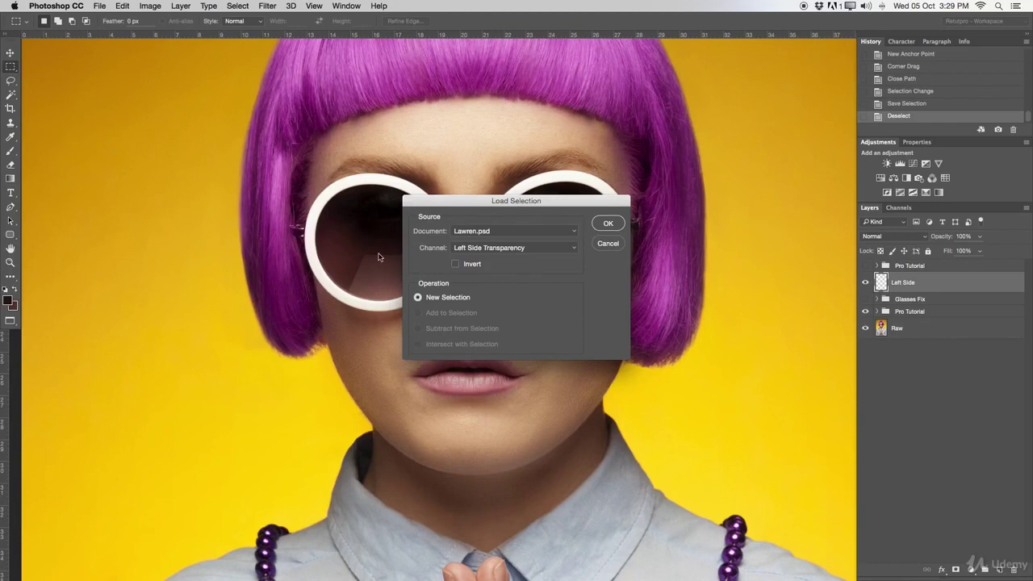
click(490, 247)
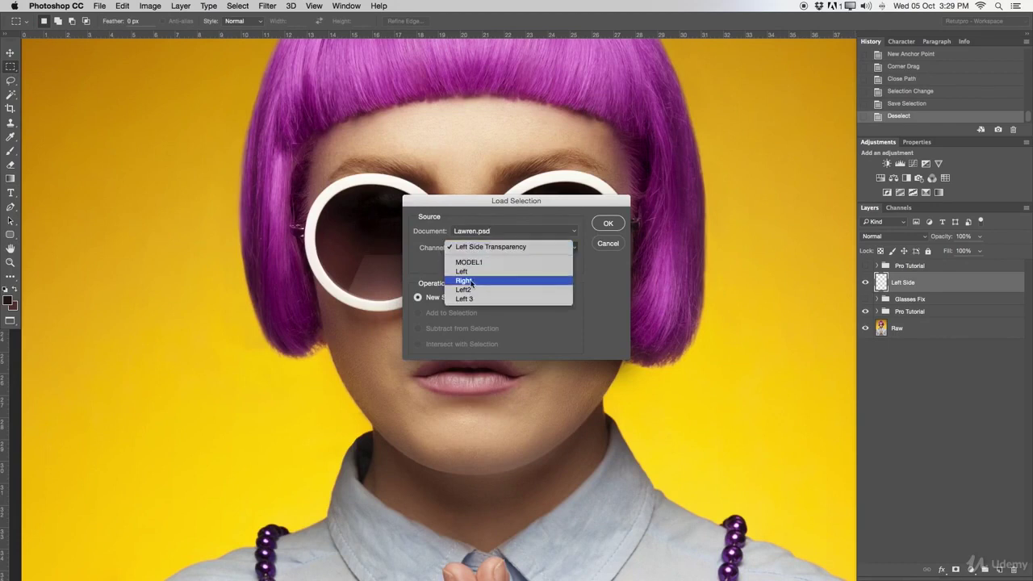
click(472, 300)
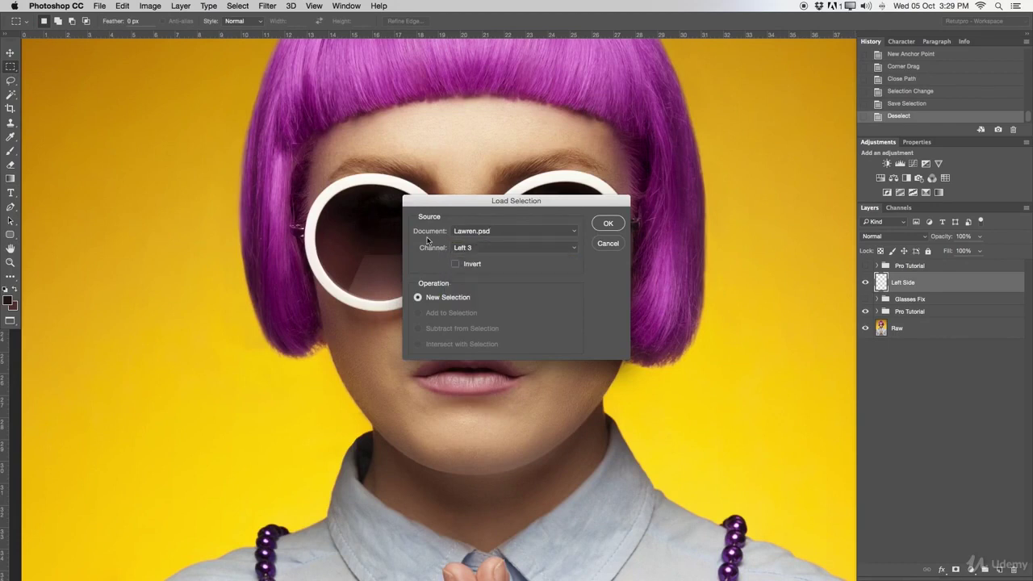
click(608, 224)
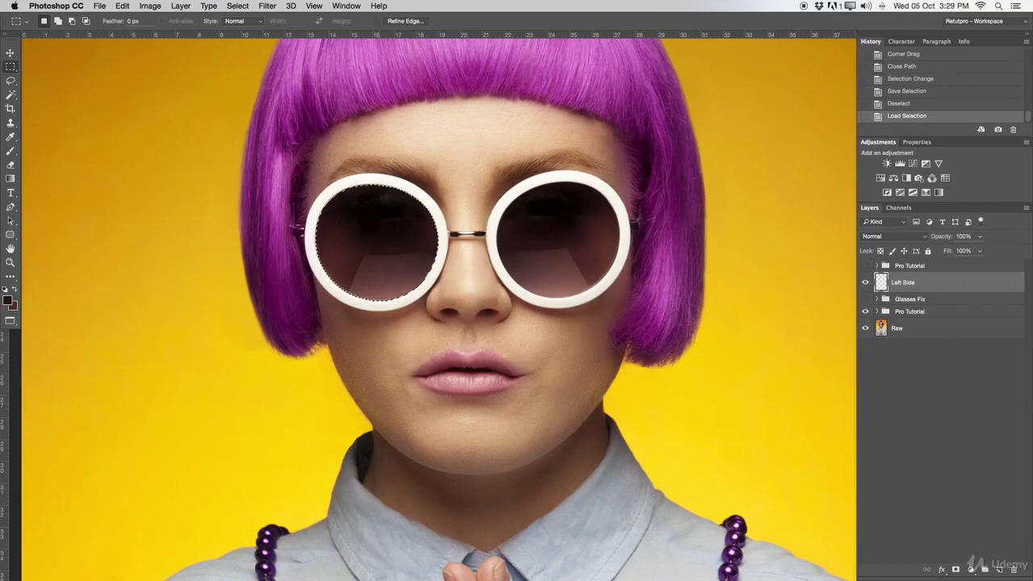
Fill the left lens selection on the Left Side layer with a dark-to-brown downward linear gradient, redrawing it longer after undoing the first, and deselect
click(9, 178)
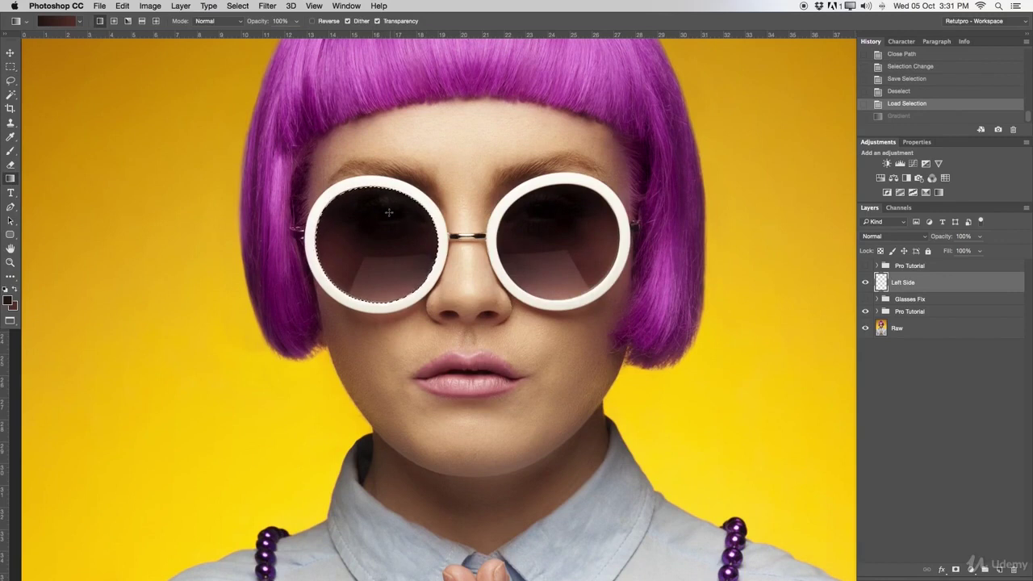
drag(386, 208, 386, 249)
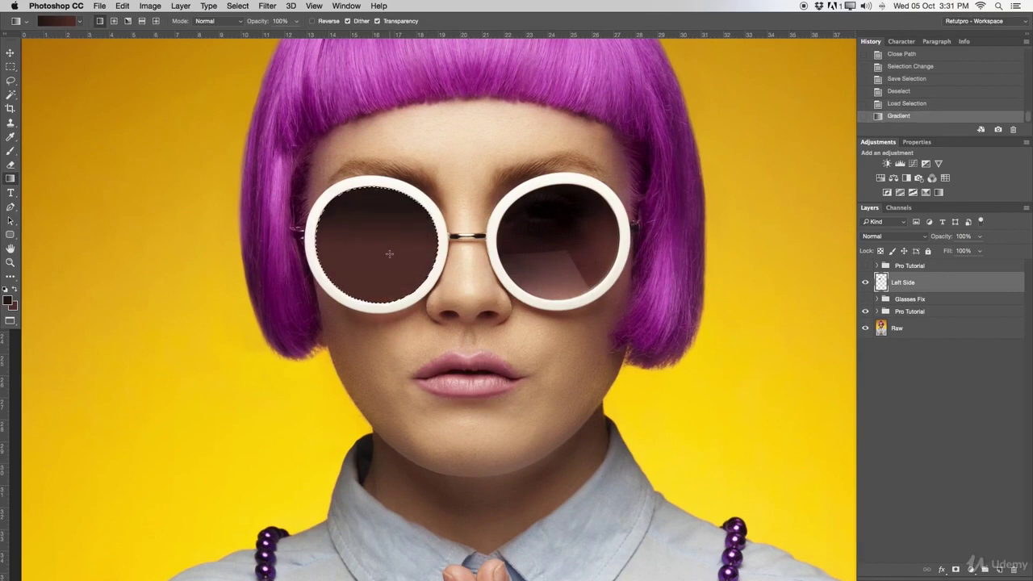
key(super+z)
drag(386, 220, 380, 279)
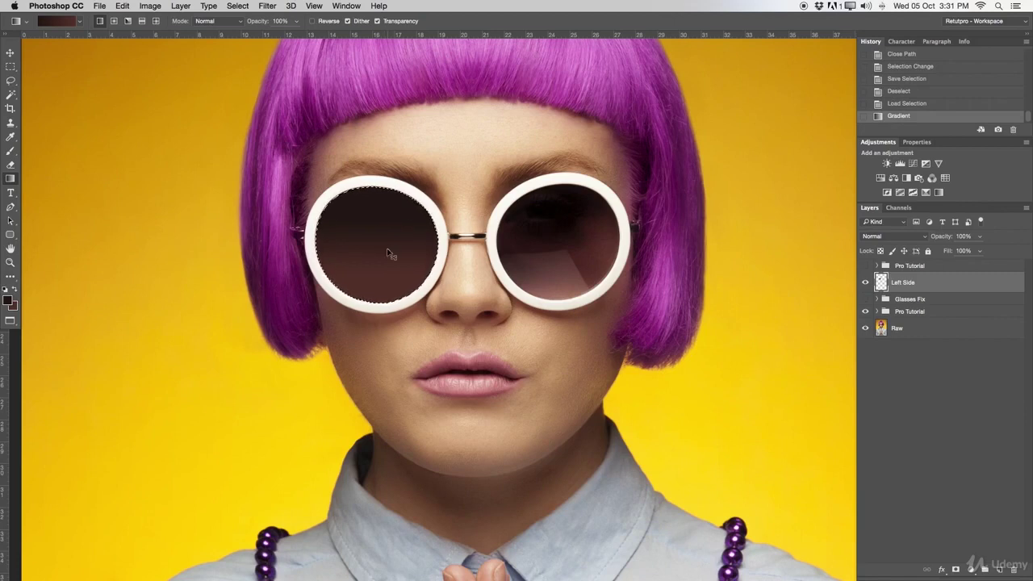
key(super+d)
Inspect the left lens gradient and apply Add Noise to the Left Side layer with 0.5% amount and Uniform distribution
key(z)
mouse_move(420, 238)
mouse_down()
mouse_move(362, 234)
mouse_move(412, 236)
mouse_up()
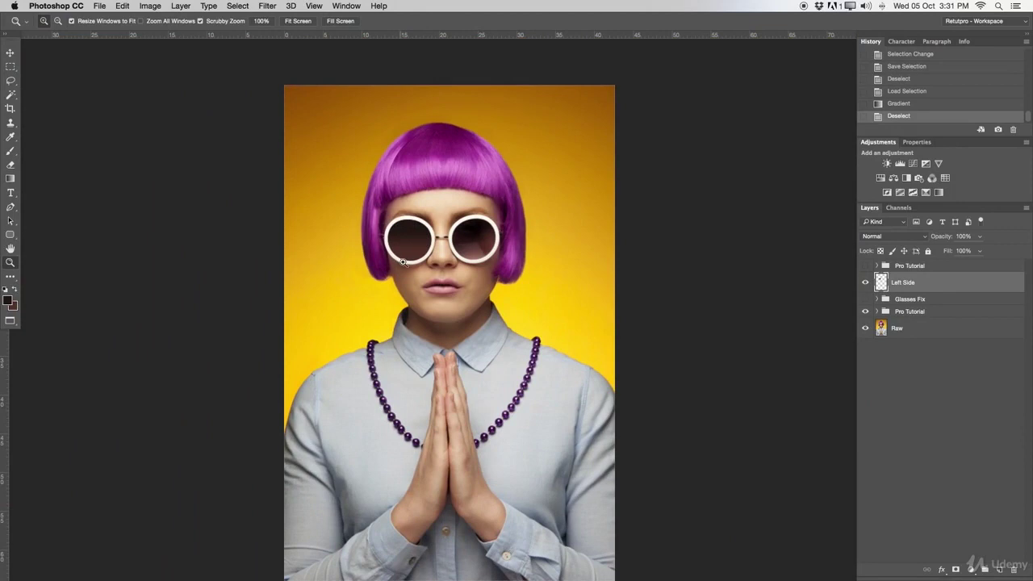
drag(411, 245, 514, 221)
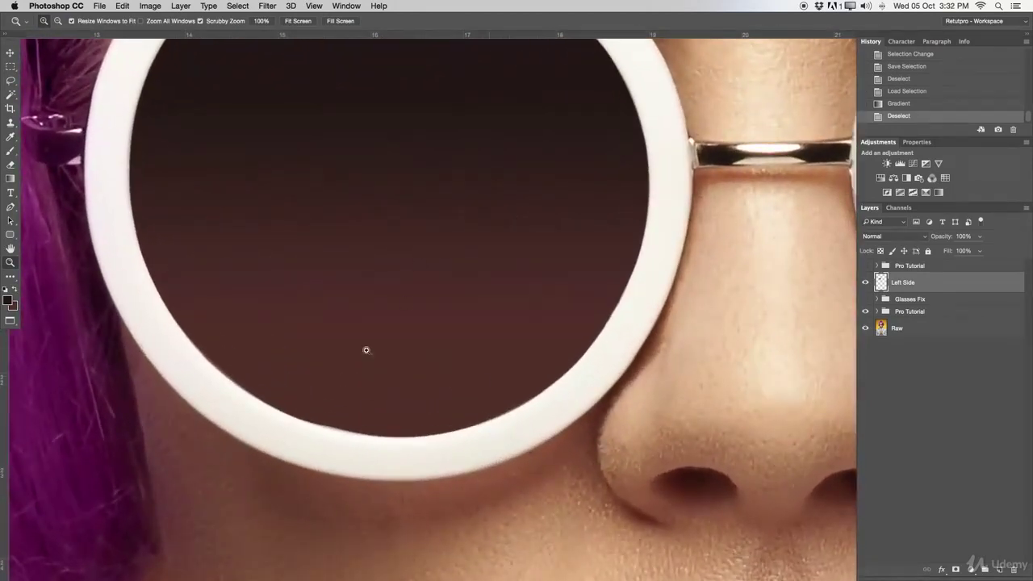
drag(544, 189, 454, 237)
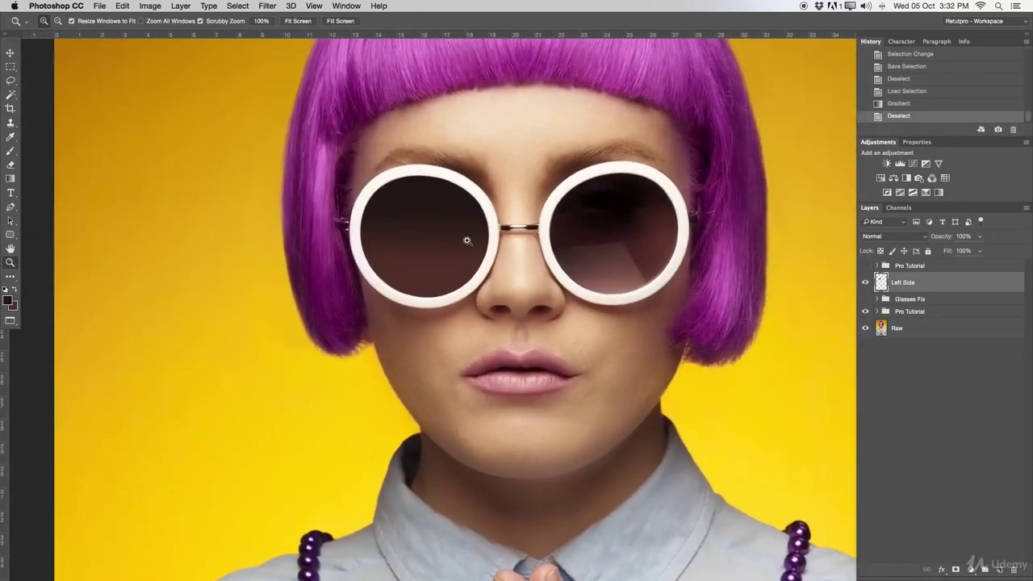
click(263, 8)
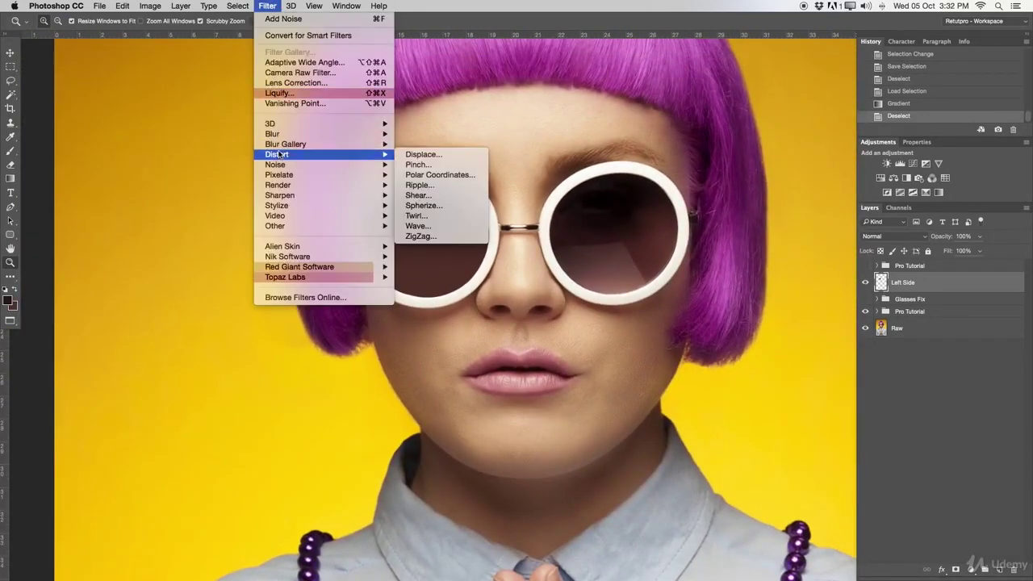
mouse_move(279, 164)
click(441, 167)
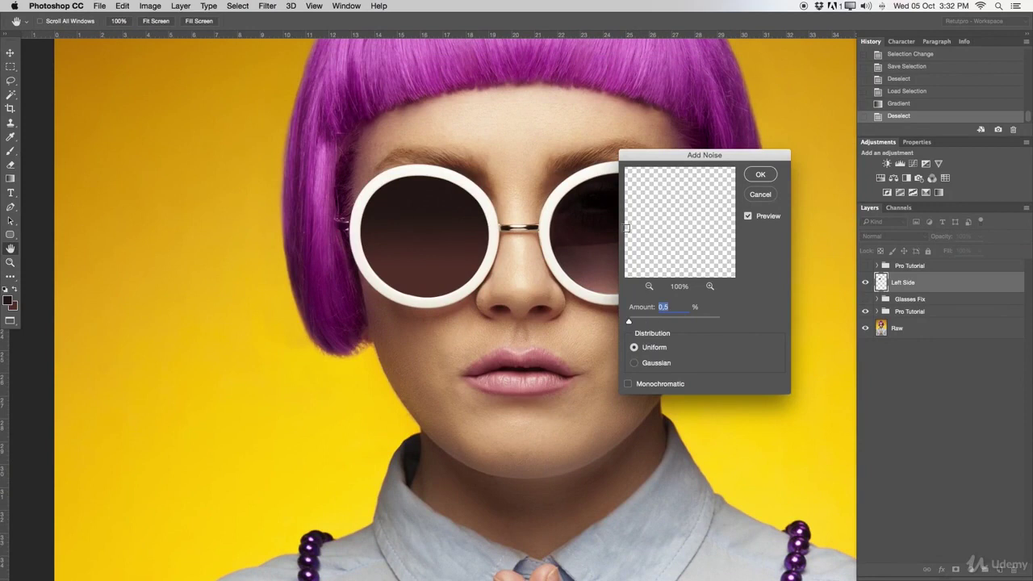
click(760, 176)
Check the noise on the left lens and add a new layer named "Right Side" above Left Side
key(z)
drag(438, 231, 397, 232)
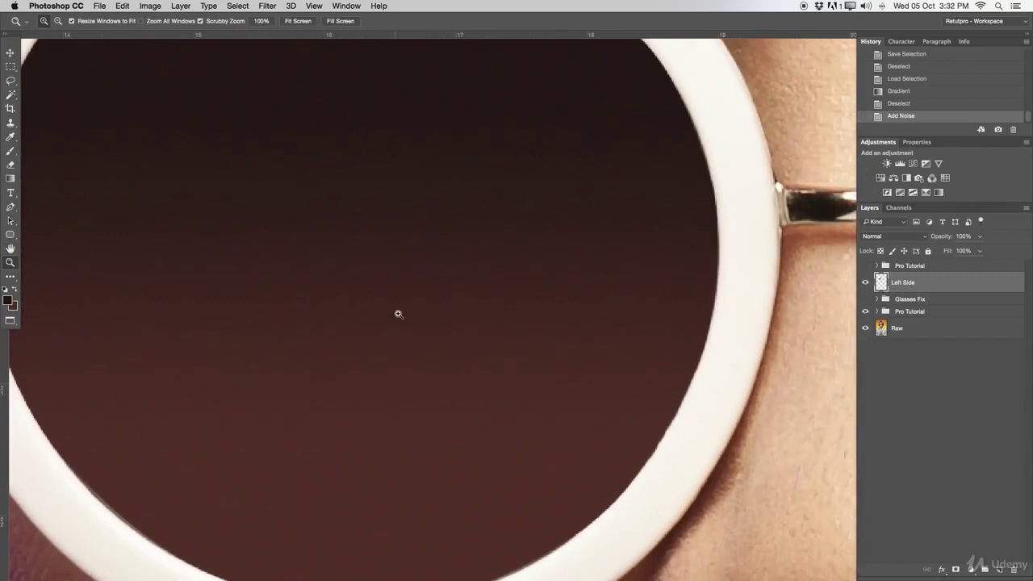
drag(389, 376, 640, 248)
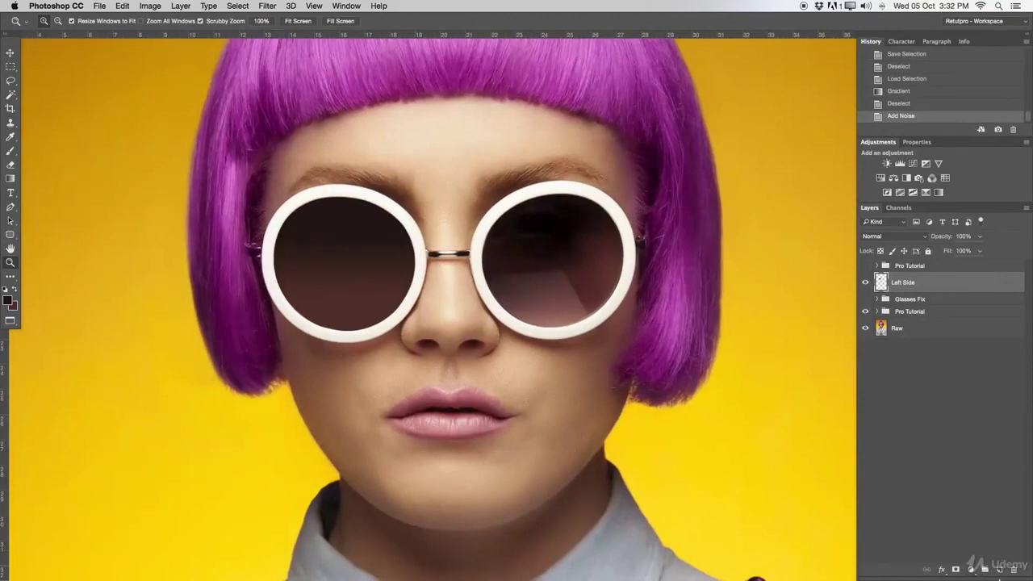
click(999, 570)
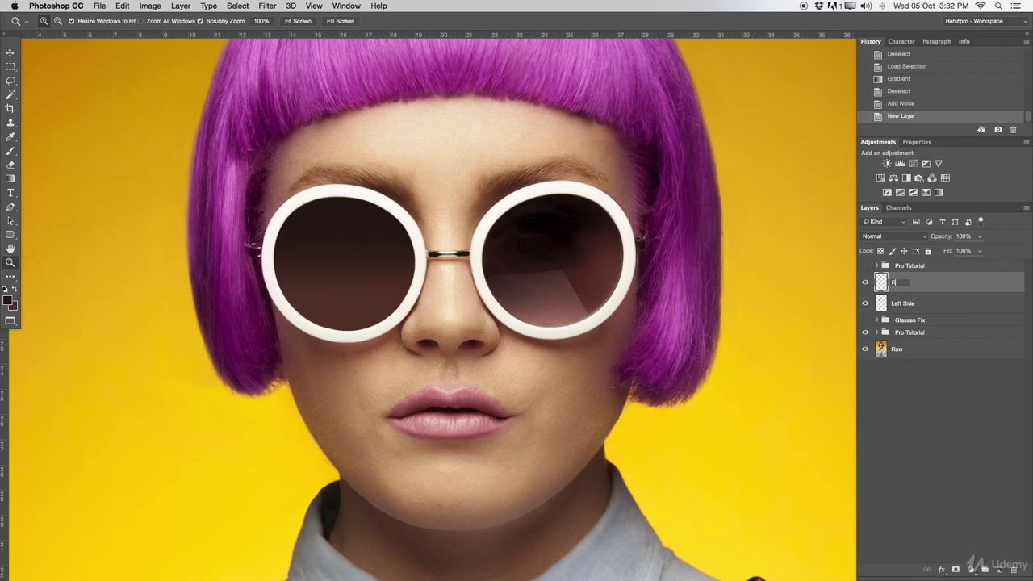
key(Return)
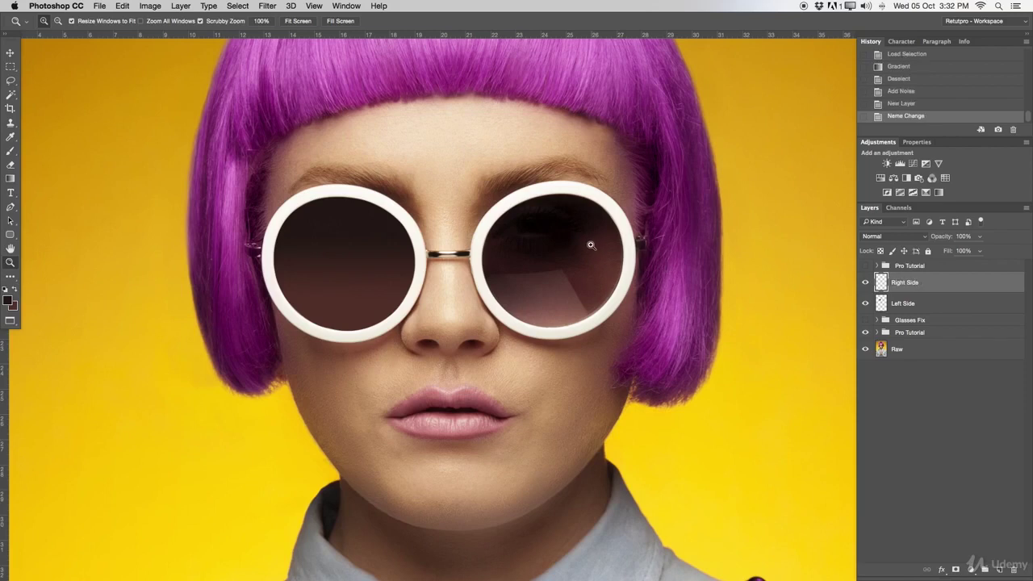
Load the saved "Right" channel as a new selection around the right lens
drag(565, 237, 431, 222)
key(m)
right_click(435, 214)
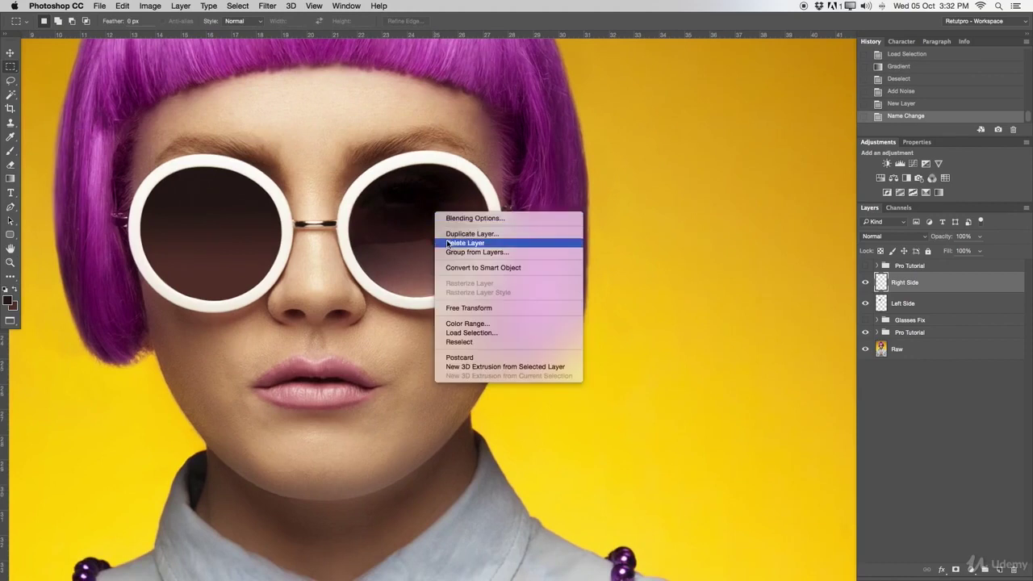
click(452, 333)
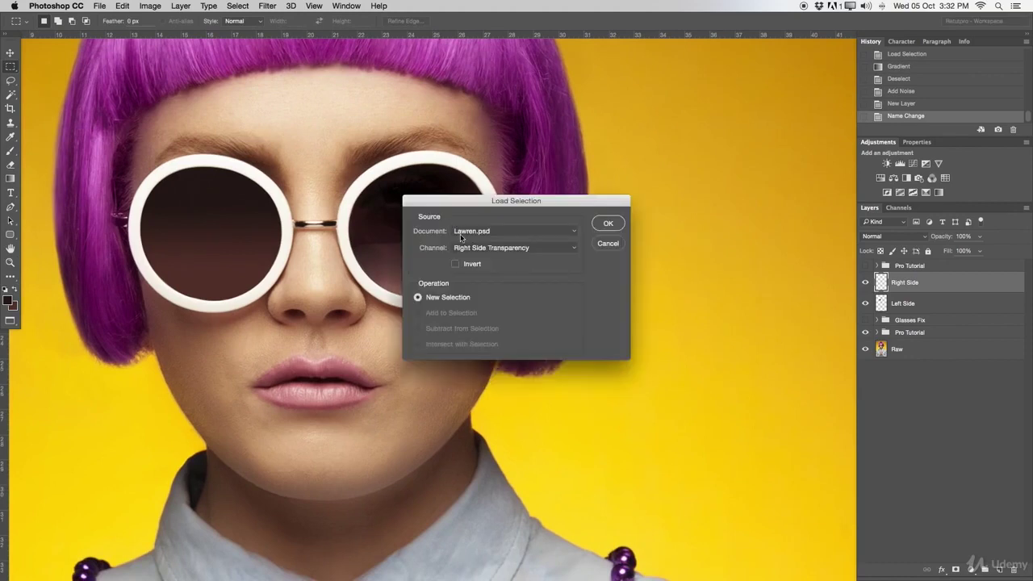
click(460, 248)
click(464, 280)
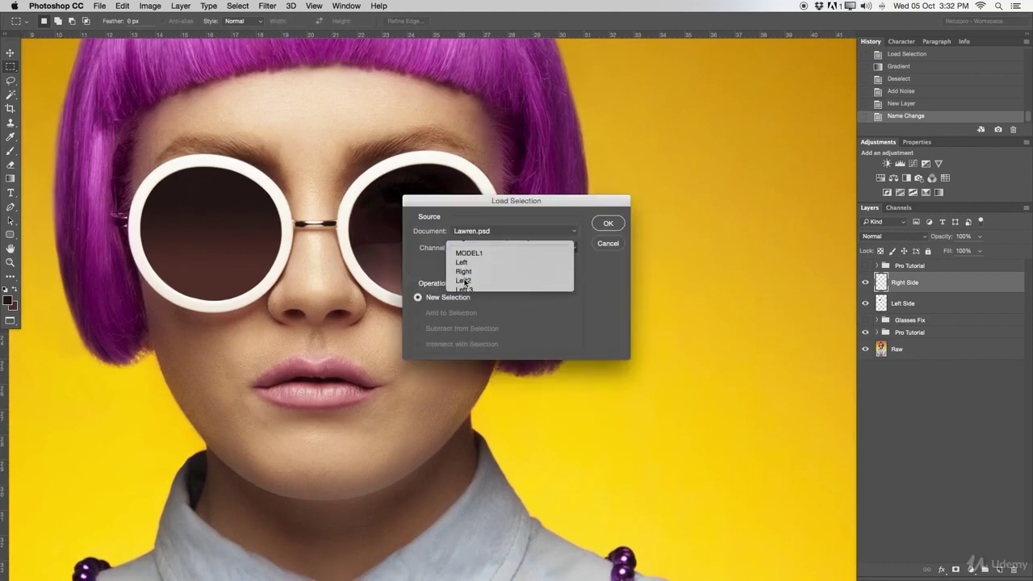
click(609, 224)
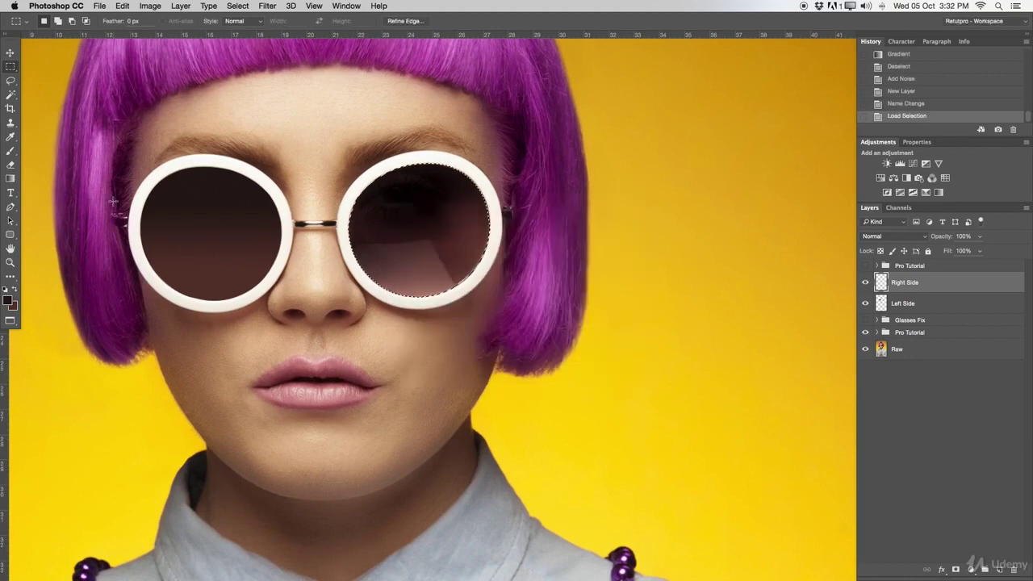
Set the background color to the reddish brown #643930 sampled from the lower edge of the right lens
key(g)
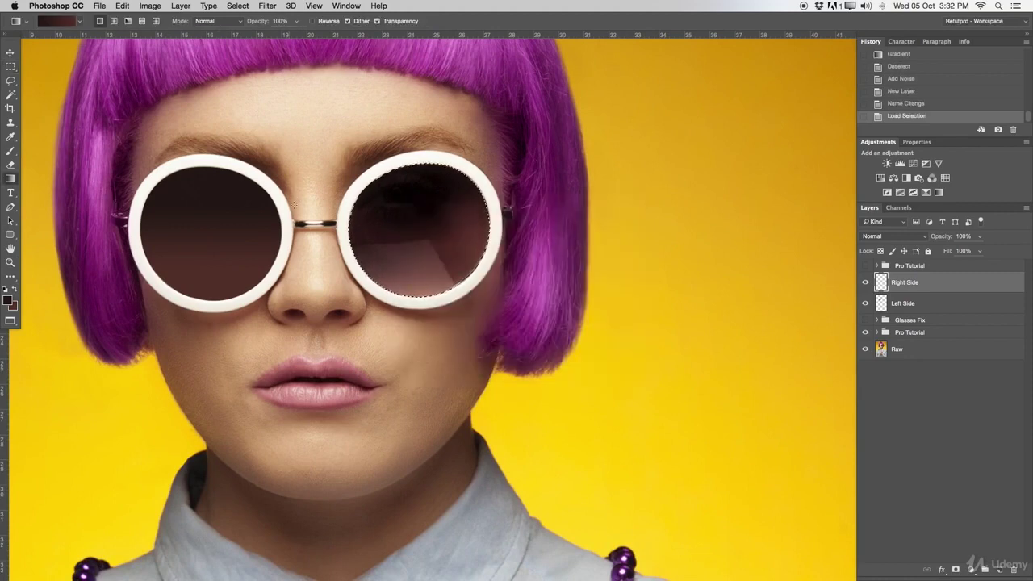
key(z)
click(407, 253)
click(439, 253)
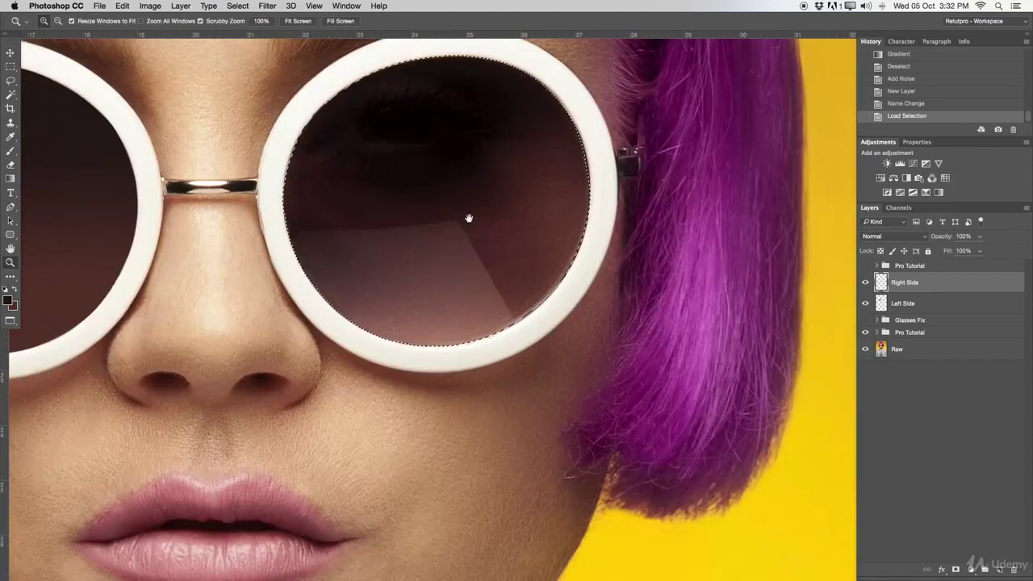
drag(468, 218, 477, 278)
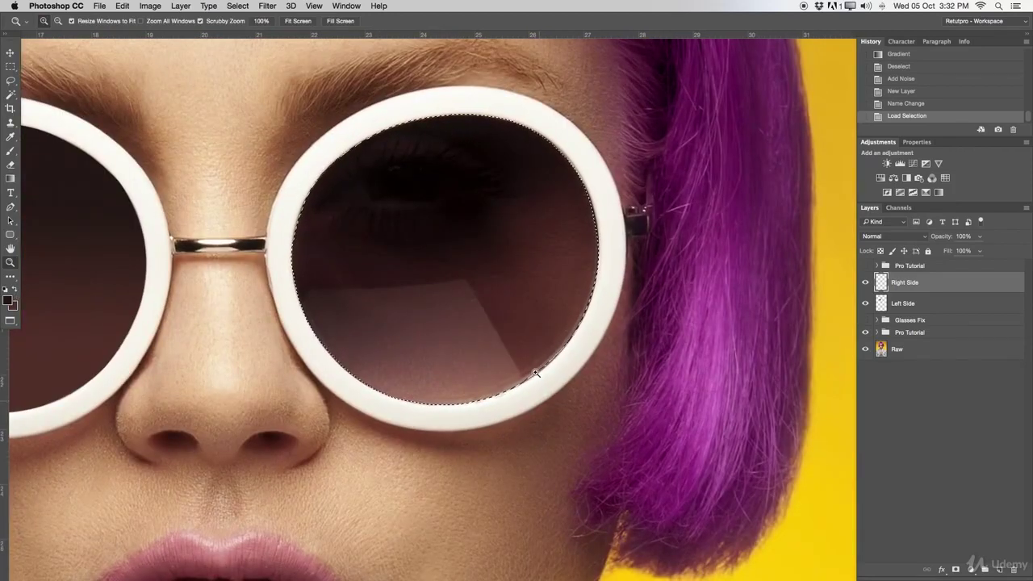
click(13, 306)
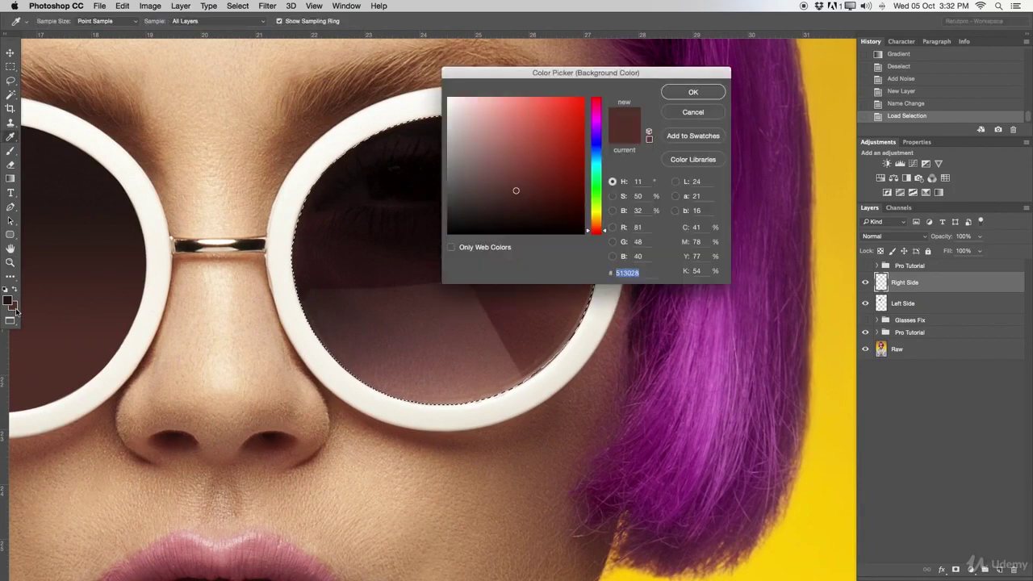
drag(533, 364, 521, 363)
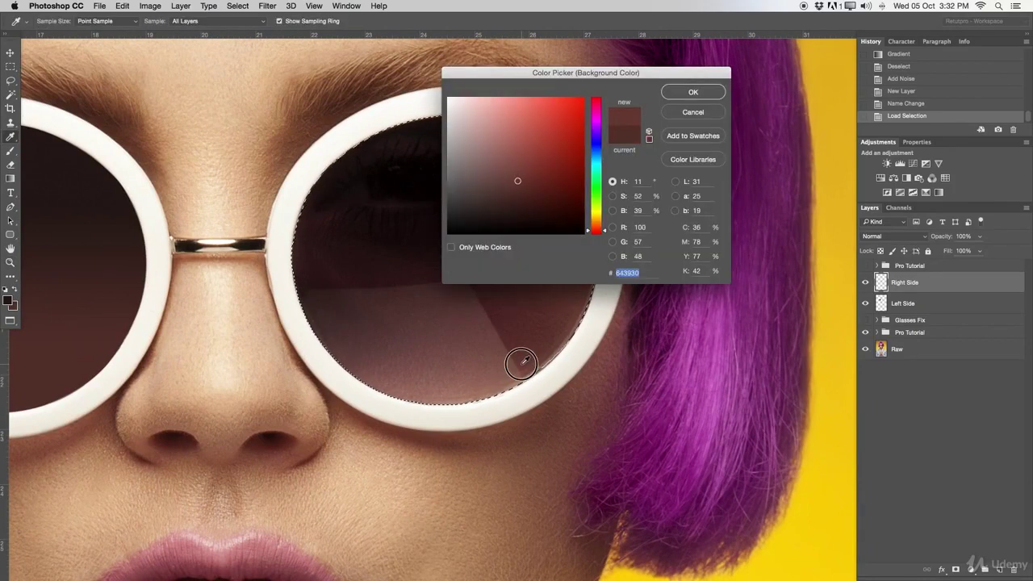
click(688, 96)
Fill the right lens selection on the Right Side layer with a dark-to-brown downward linear gradient and deselect
key(g)
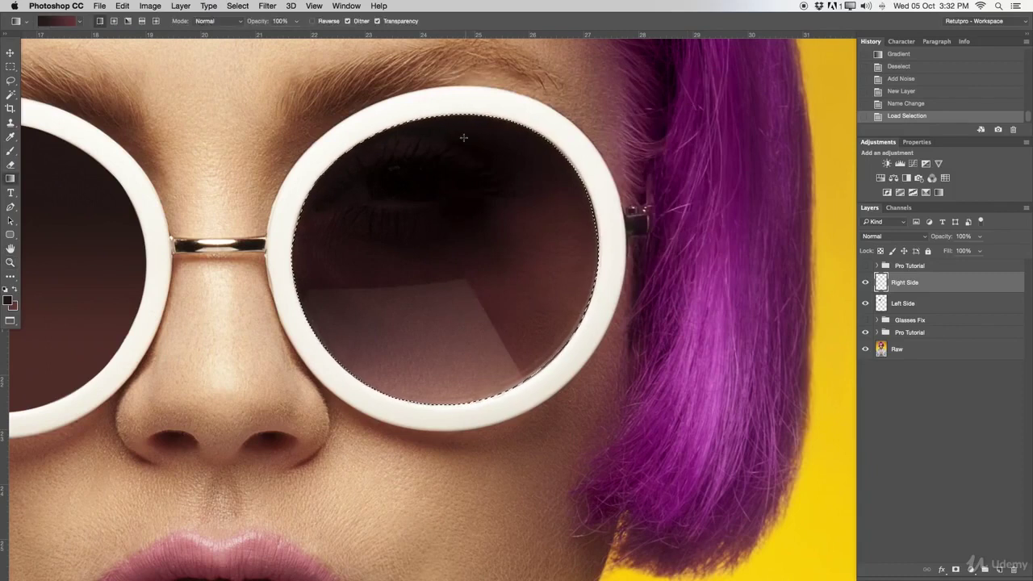
drag(453, 189, 419, 360)
key(z)
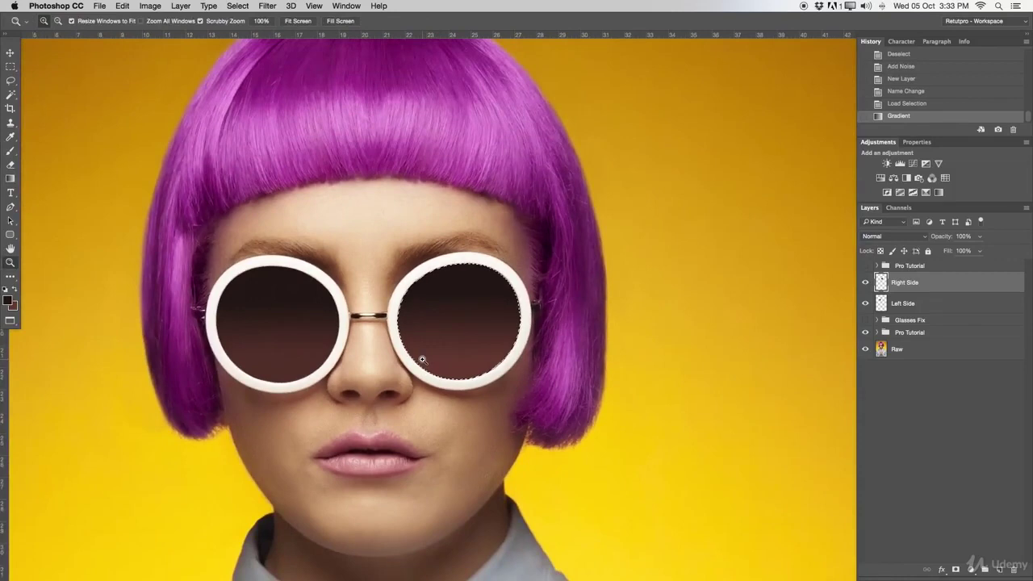
alt+click(420, 347)
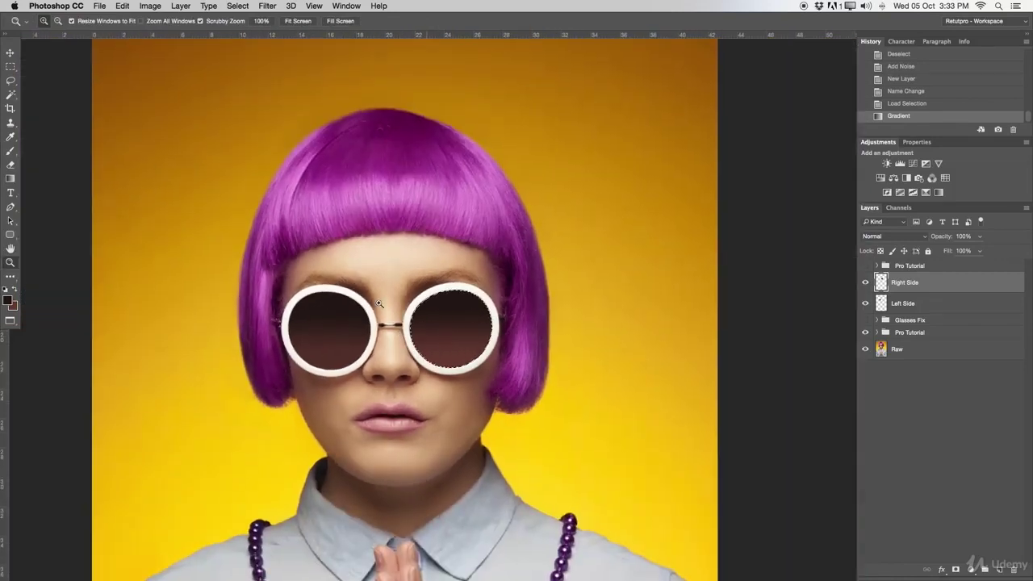
click(405, 311)
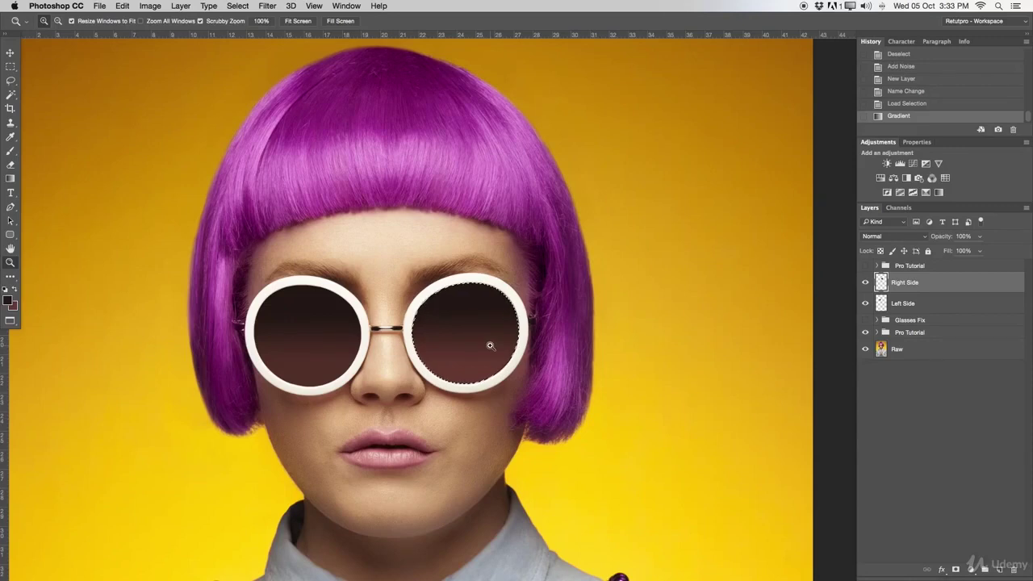
key(super+d)
Apply Add Noise to the Right Side layer with 0.5% amount and Uniform distribution
alt+click(458, 337)
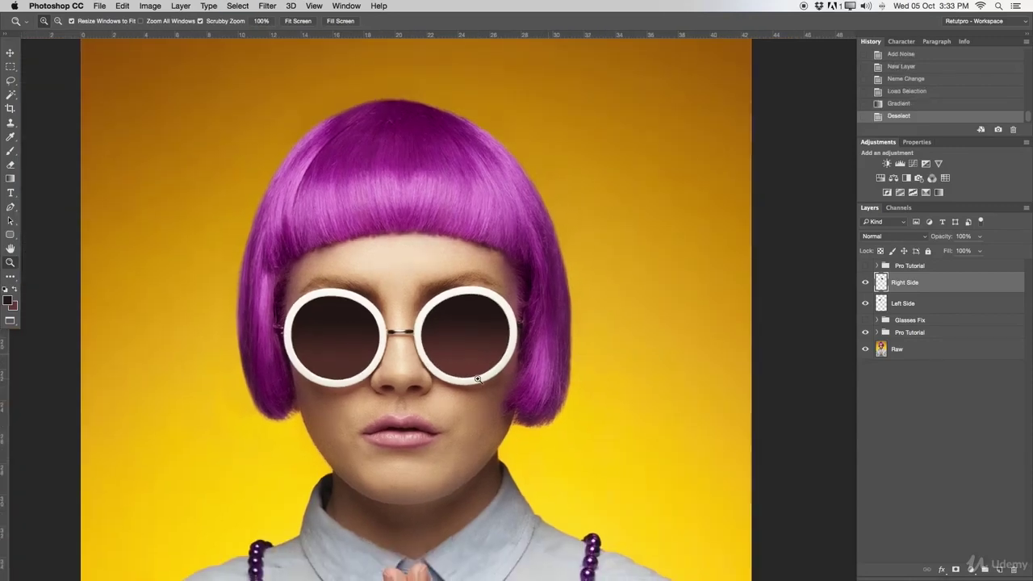
drag(479, 357, 494, 363)
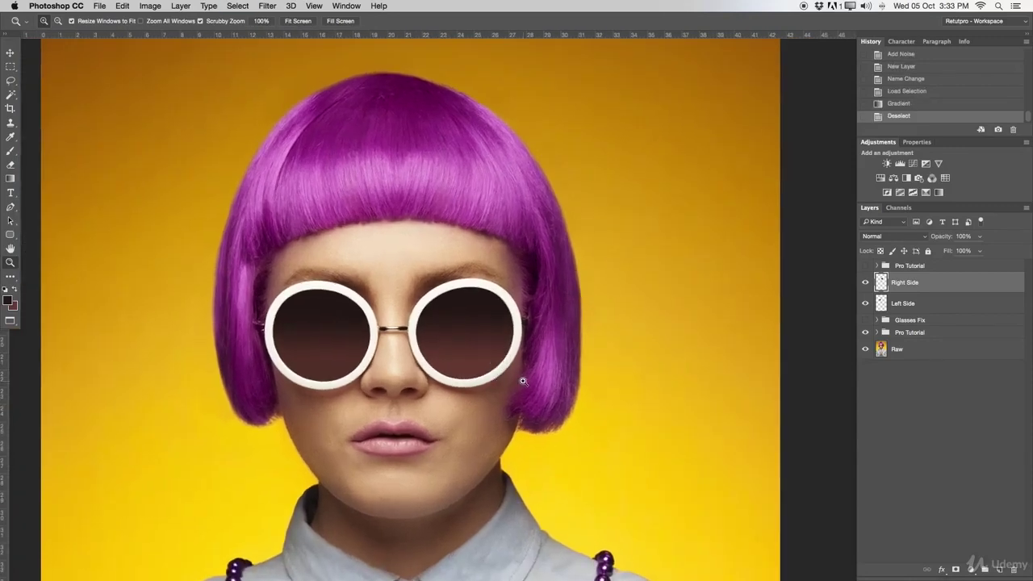
click(268, 5)
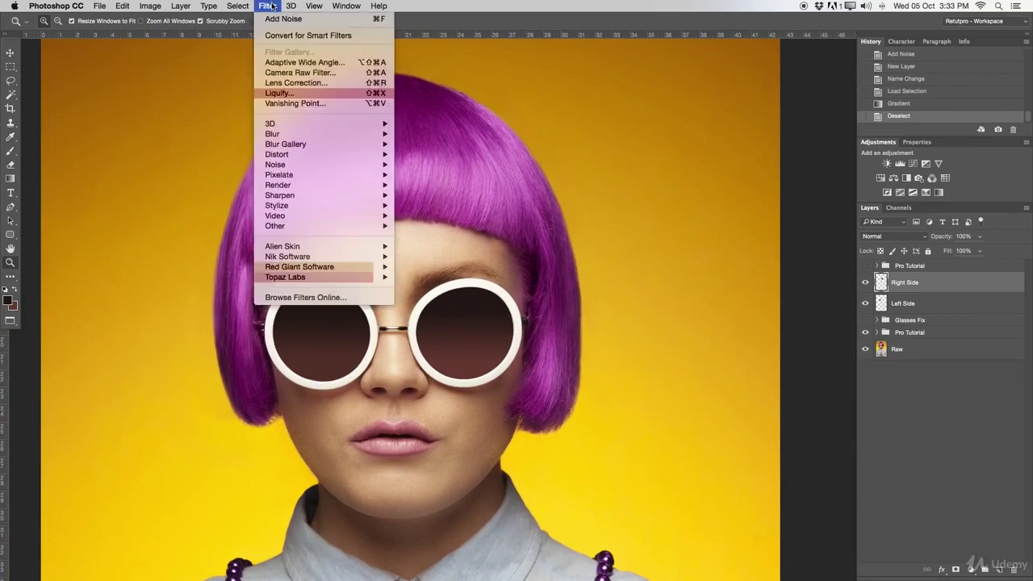
mouse_move(276, 165)
click(421, 165)
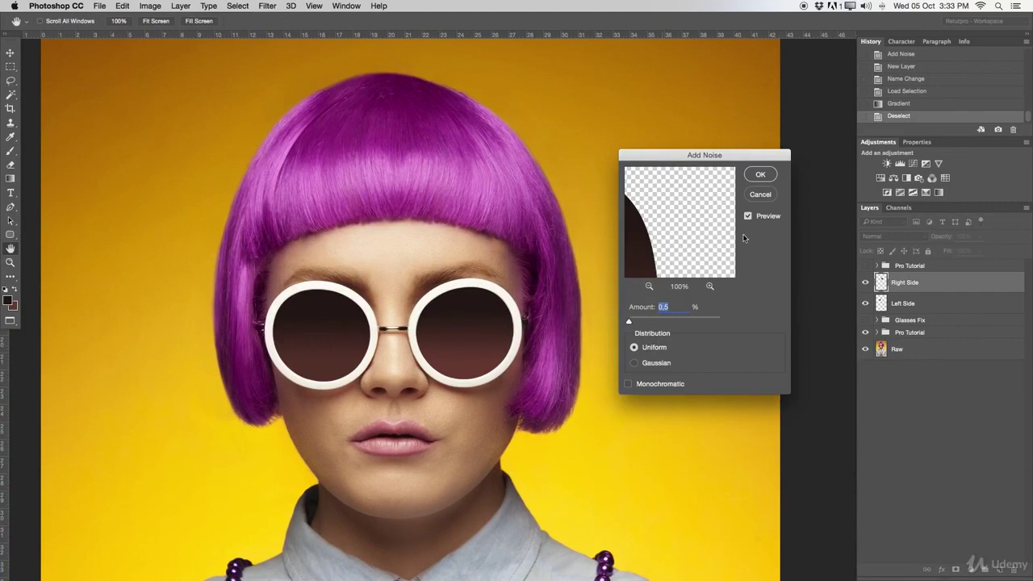
click(760, 176)
Group the Right Side and Left Side layers and name the group "Glasses 2"
key(z)
drag(457, 335, 544, 343)
drag(467, 329, 358, 315)
drag(454, 353, 497, 208)
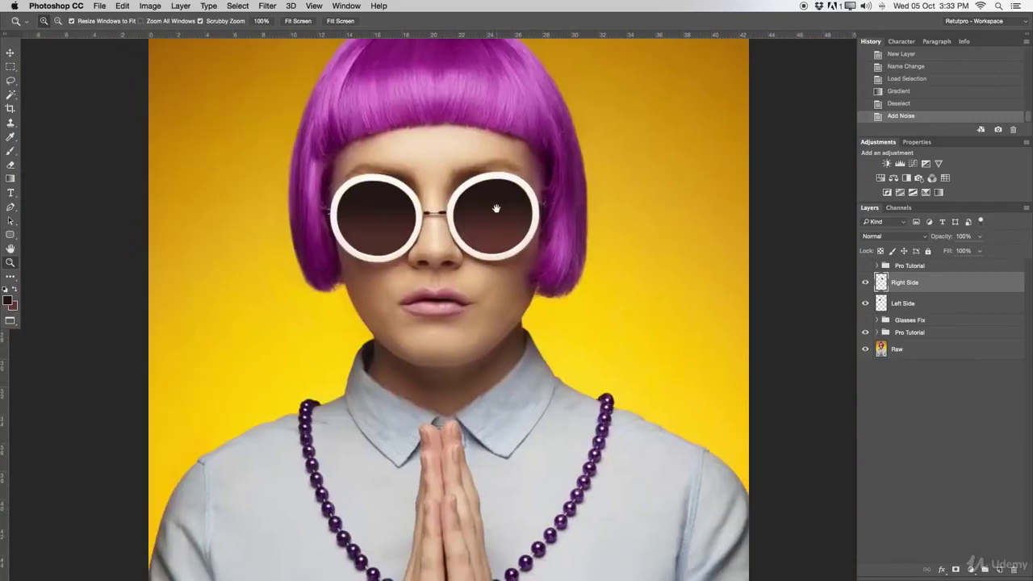
shift+click(921, 302)
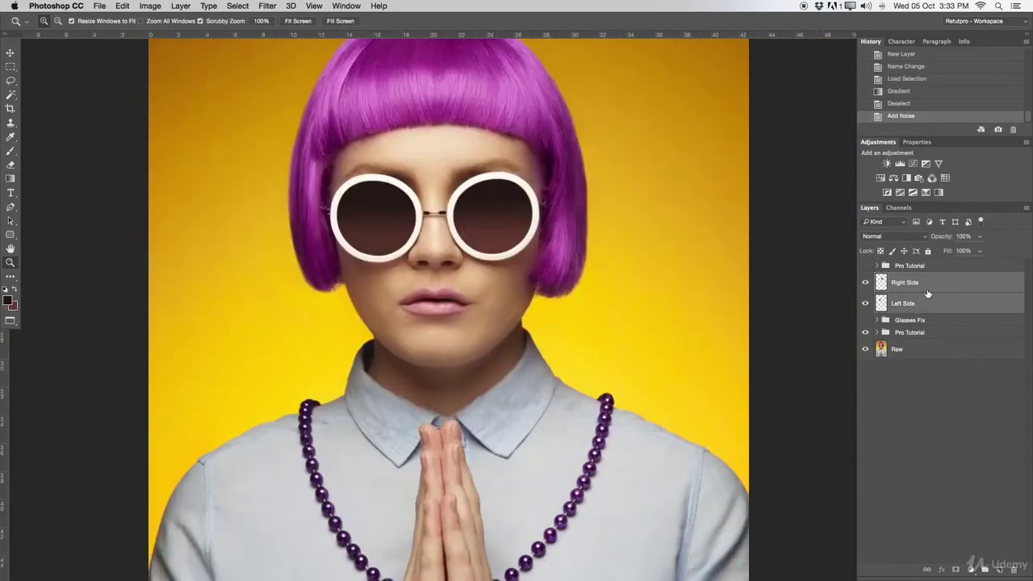
key(super+g)
double_click(906, 278)
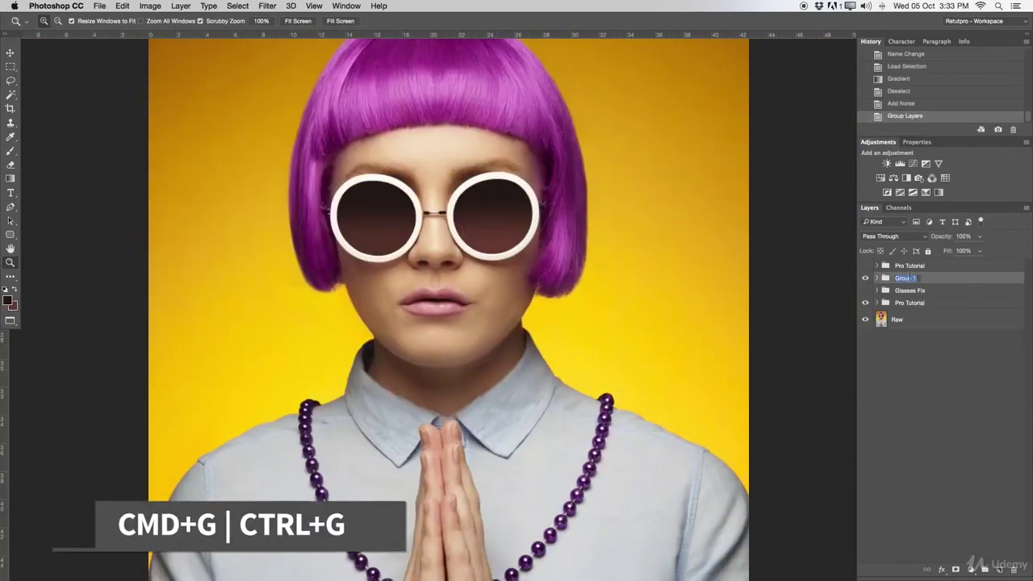
text(Gla)
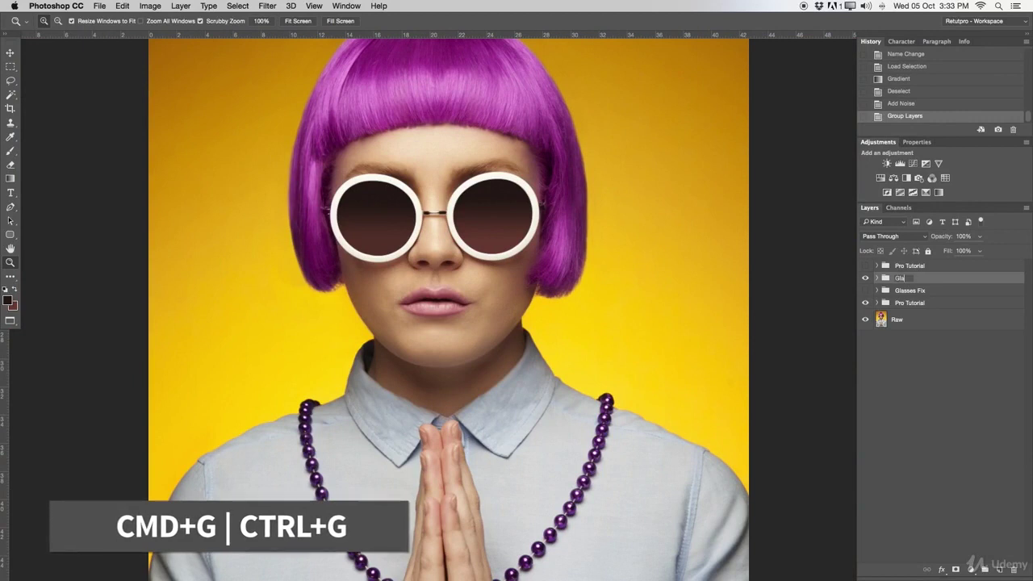
text(sses 2)
key(Return)
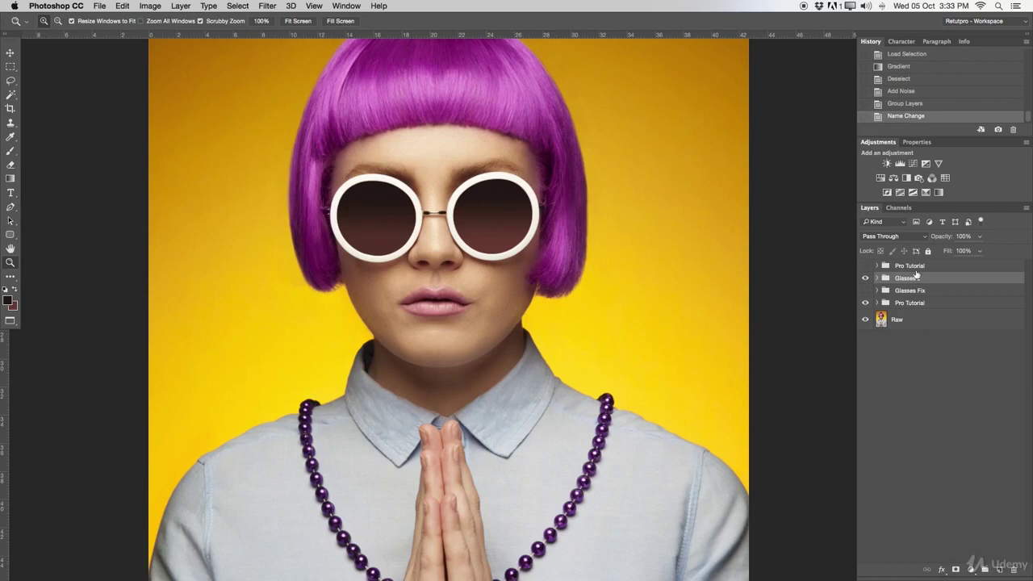
Add a white layer mask to the Glasses 2 group
click(955, 570)
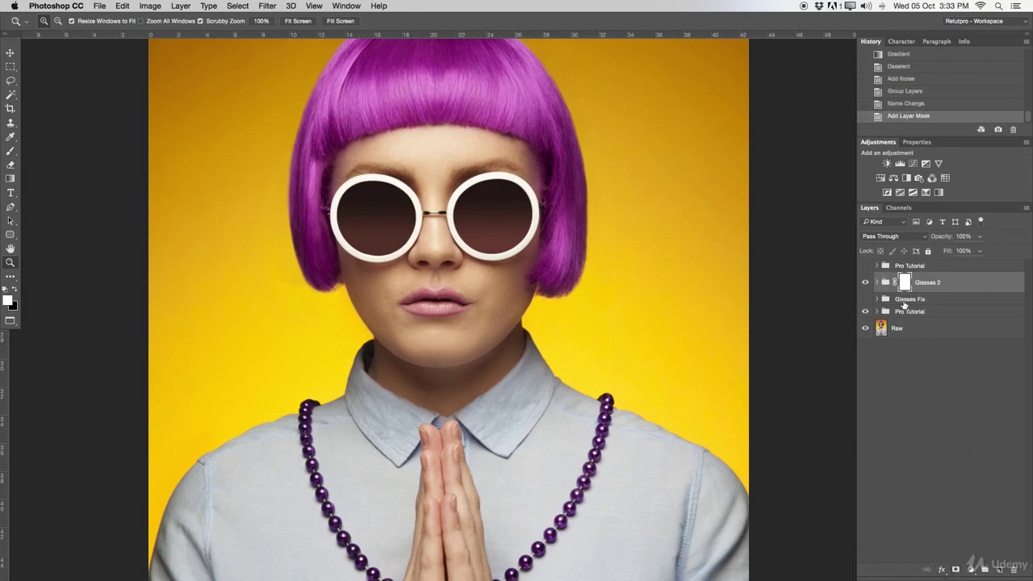
drag(502, 222, 674, 323)
click(477, 271)
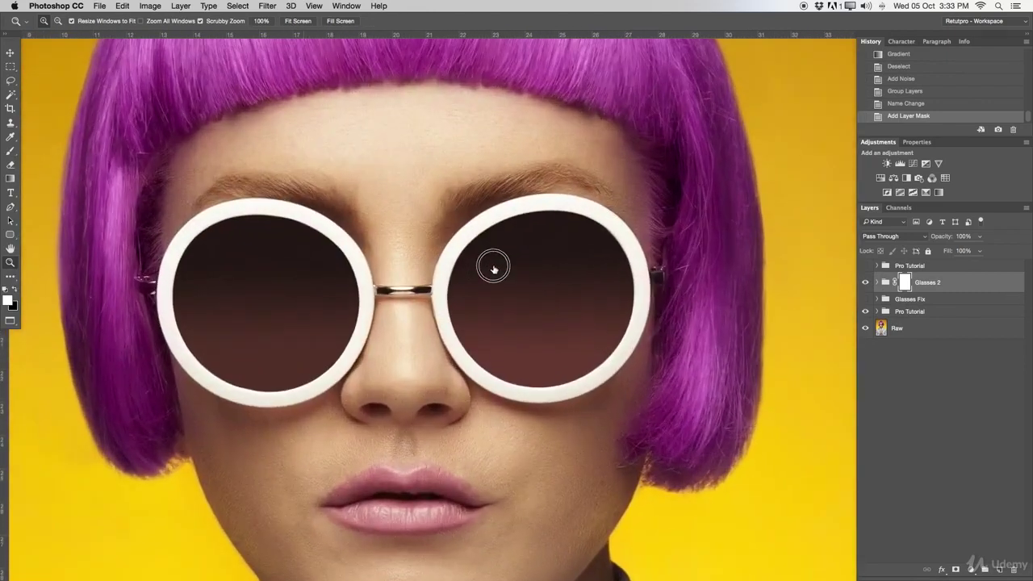
drag(218, 279, 233, 261)
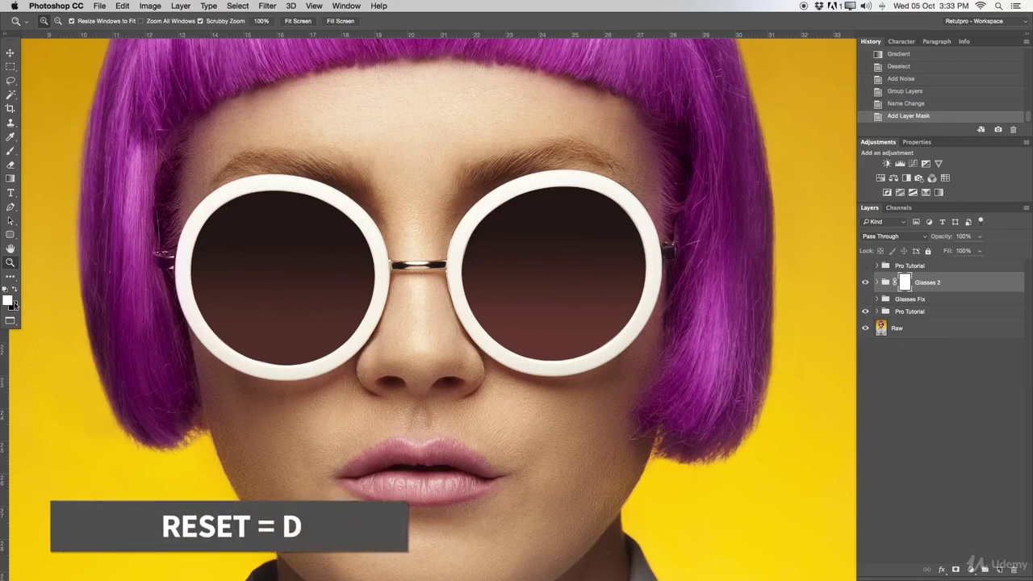
Reset the swatches to default black and white and toggle them until black is the foreground color
key(d)
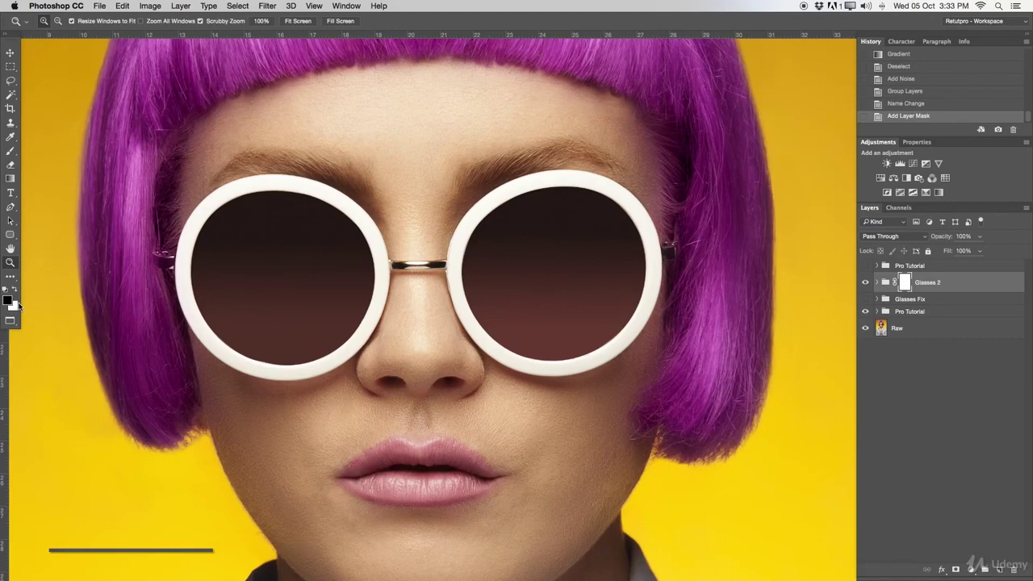
key(x)
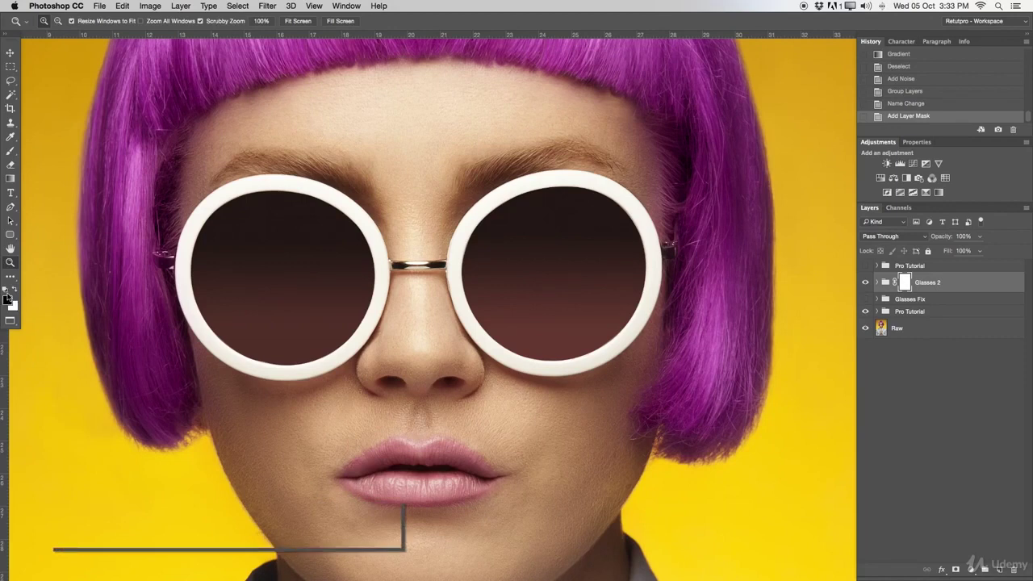
key(x)
key(x)
key(x)
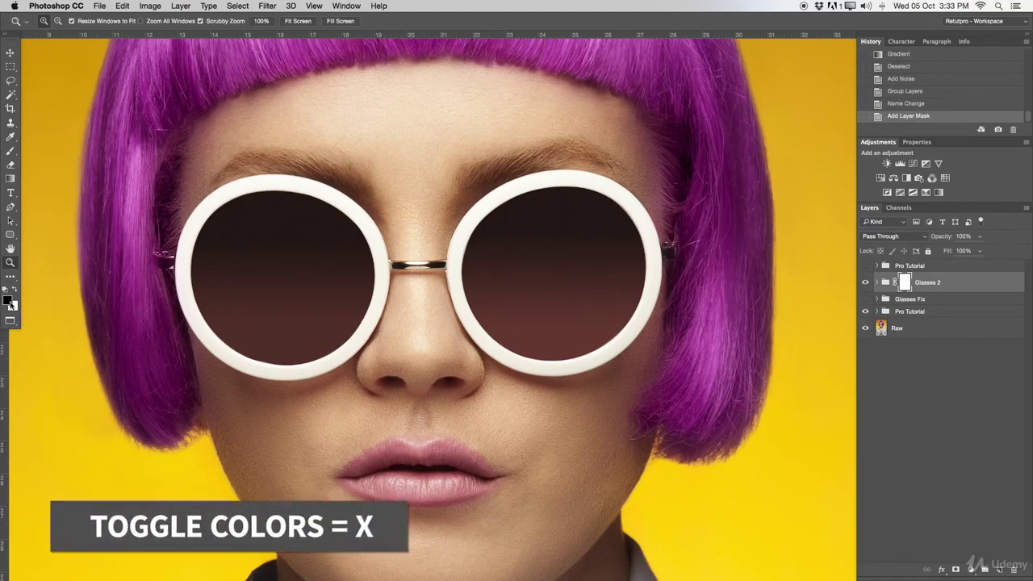
key(x)
key(x)
key(x)
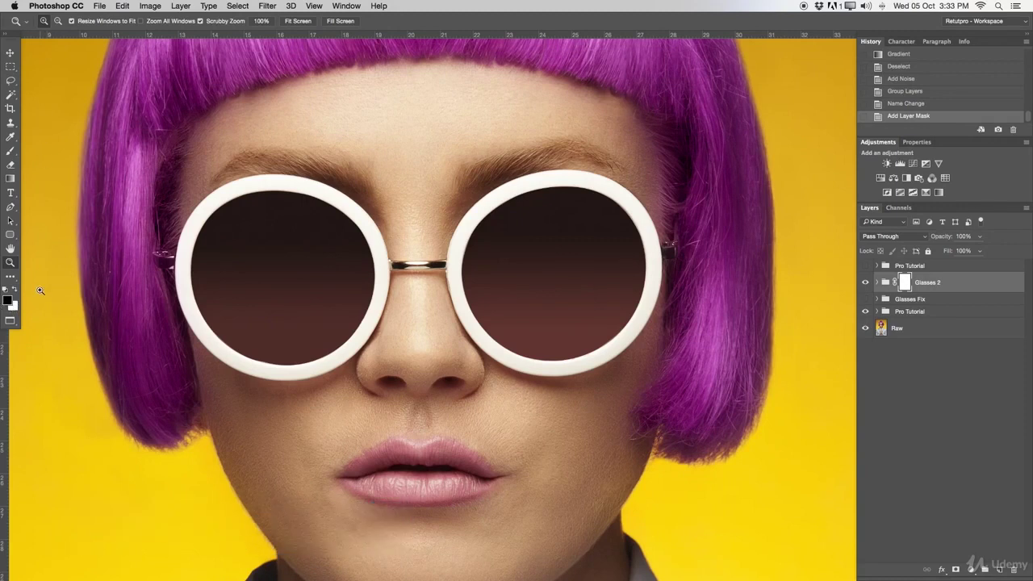
Choose the Brush tool, try smaller and larger tips, and set it to size 500 with 50% opacity
key(b)
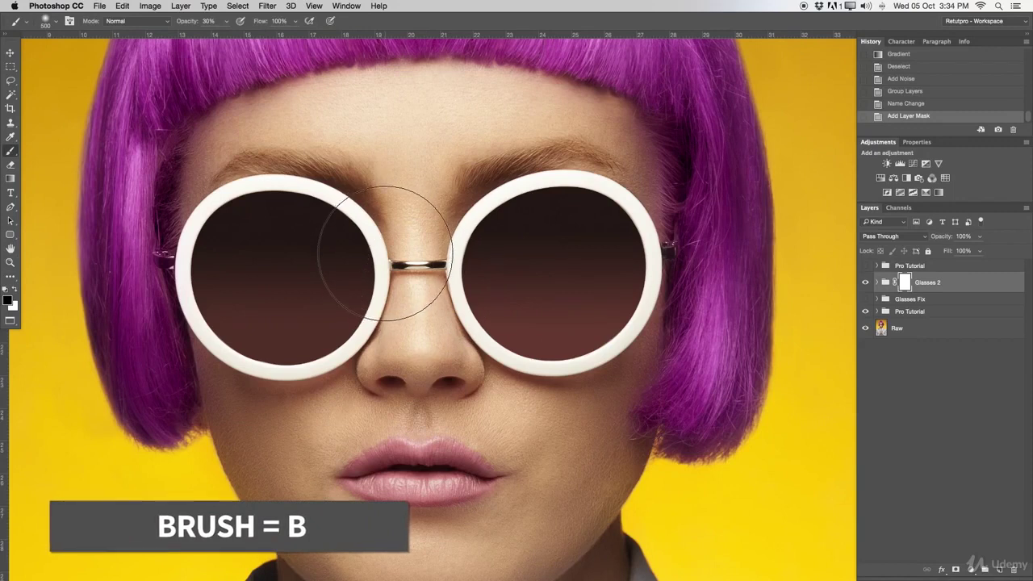
mouse_move(385, 256)
mouse_down()
mouse_move(432, 251)
mouse_move(360, 239)
mouse_move(416, 253)
mouse_move(387, 253)
mouse_move(391, 263)
mouse_up()
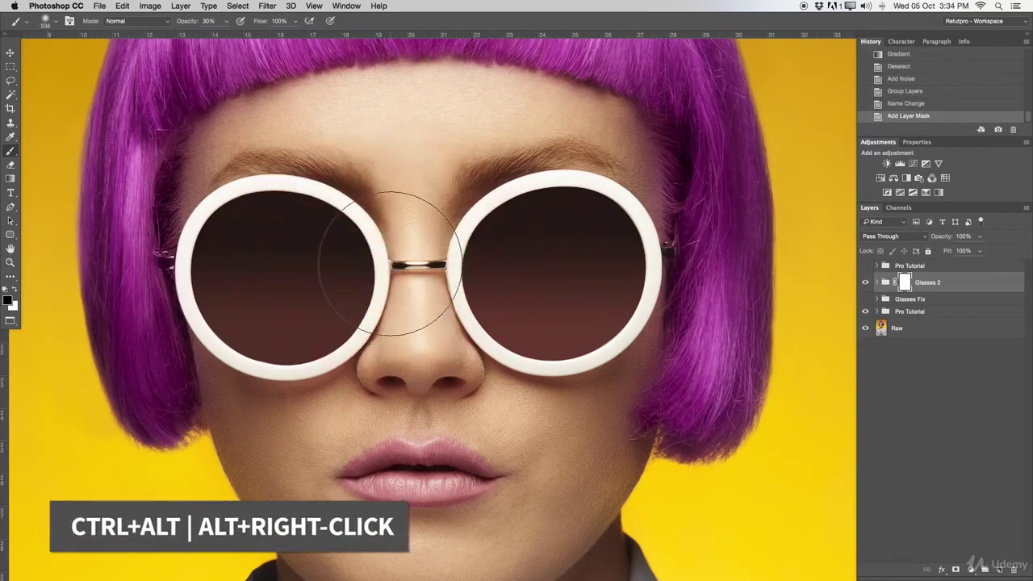
key(alt+bracketleft)
key(alt+bracketleft)
key(alt+bracketright)
key(alt+bracketright)
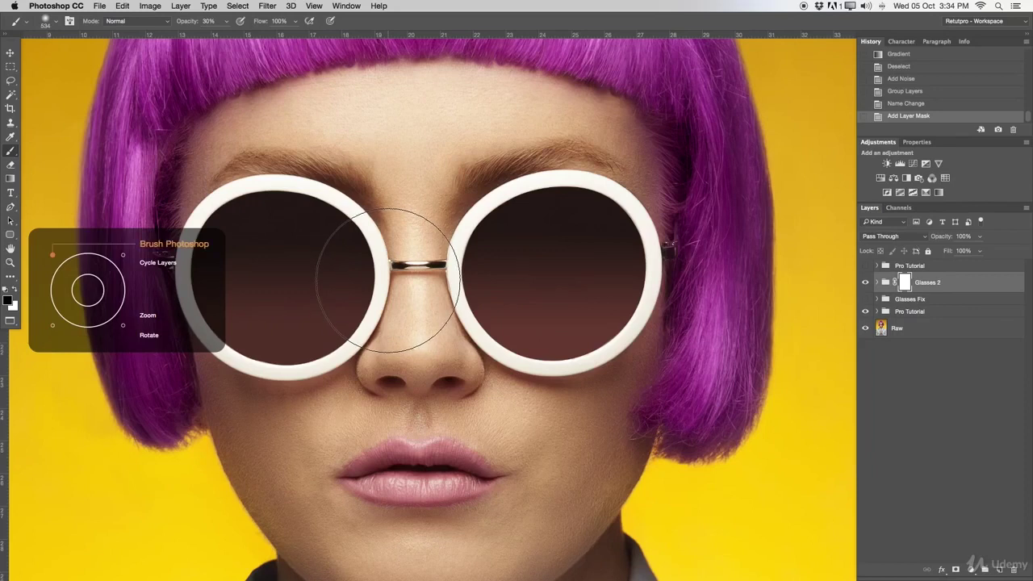
key(bracketleft)
key(bracketleft)
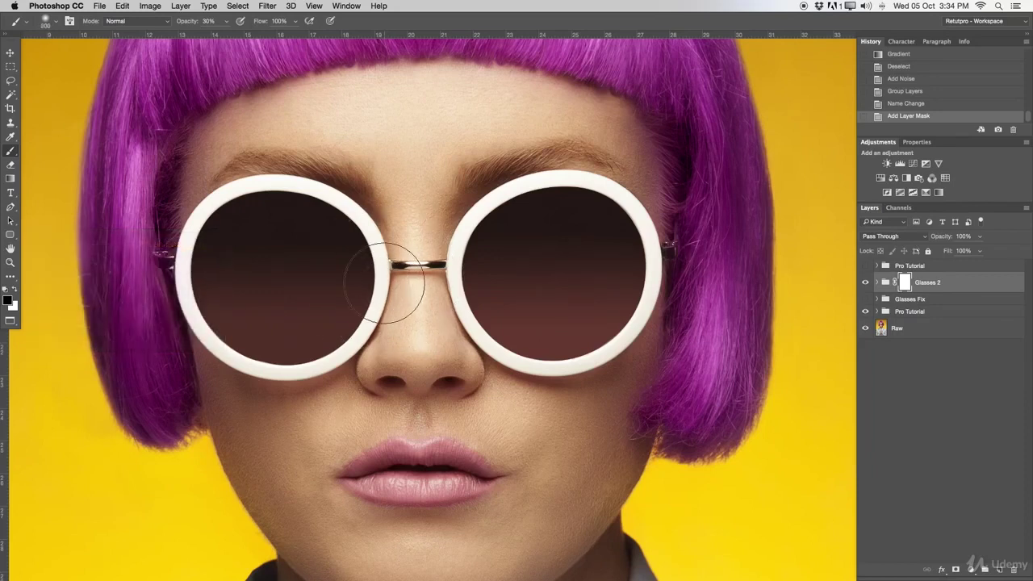
key(bracketleft)
key(bracketleft)
key(bracketleft)
key(bracketleft)
key(bracketright)
key(bracketright)
key(bracketright)
key(bracketright)
key(bracketright)
mouse_move(395, 291)
mouse_down()
mouse_move(456, 278)
mouse_move(487, 286)
mouse_move(487, 115)
mouse_move(457, 201)
mouse_move(438, 477)
mouse_move(477, 92)
mouse_move(445, 531)
mouse_move(460, 145)
mouse_move(474, 139)
mouse_move(434, 484)
mouse_move(452, 127)
mouse_move(379, 155)
mouse_up()
key(bracketright)
key(bracketright)
key(Return)
Compare the lenses with and without Glasses 2, then paint black on its mask over the upper part of both lenses
drag(305, 234, 311, 300)
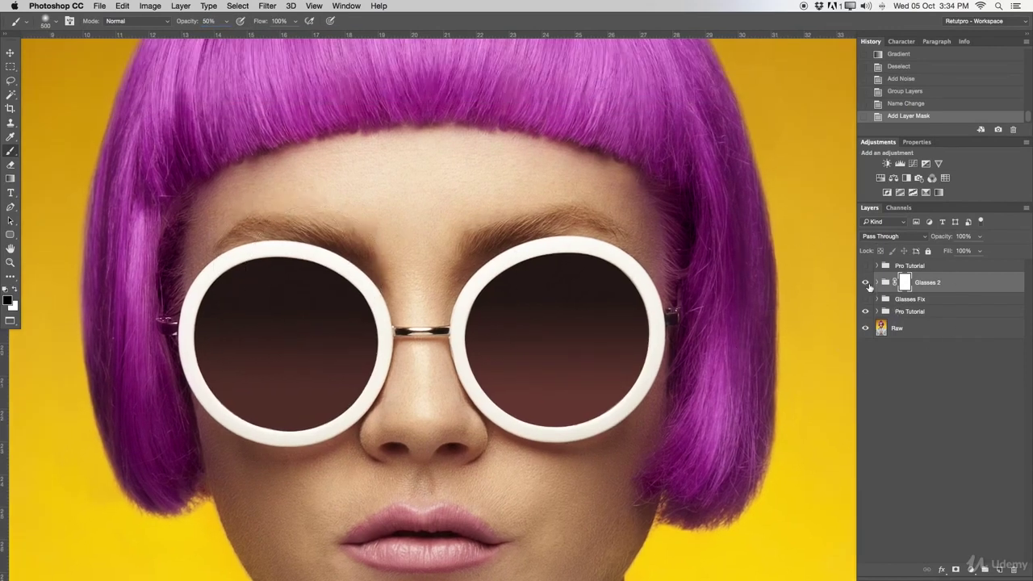
click(866, 283)
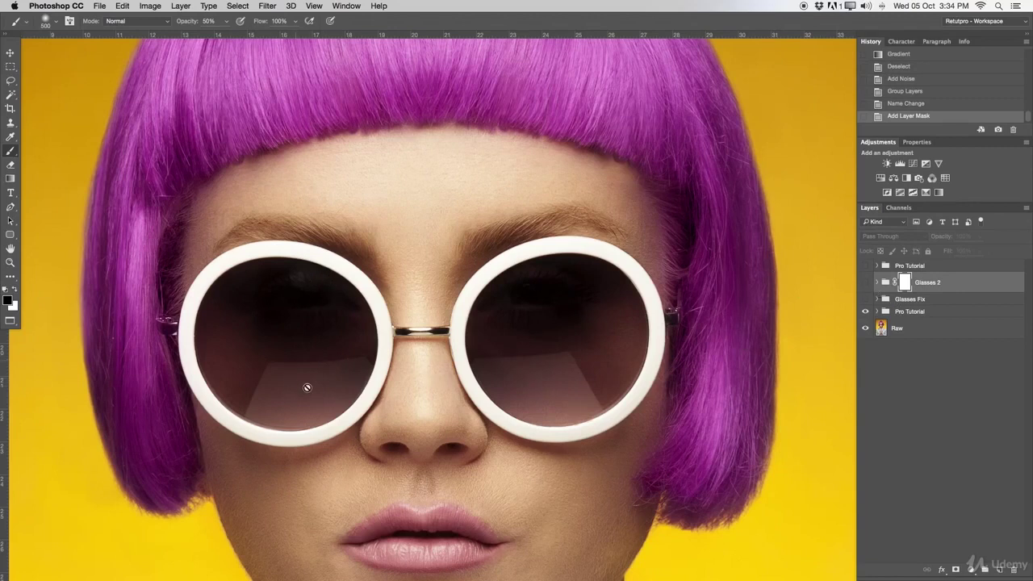
click(867, 282)
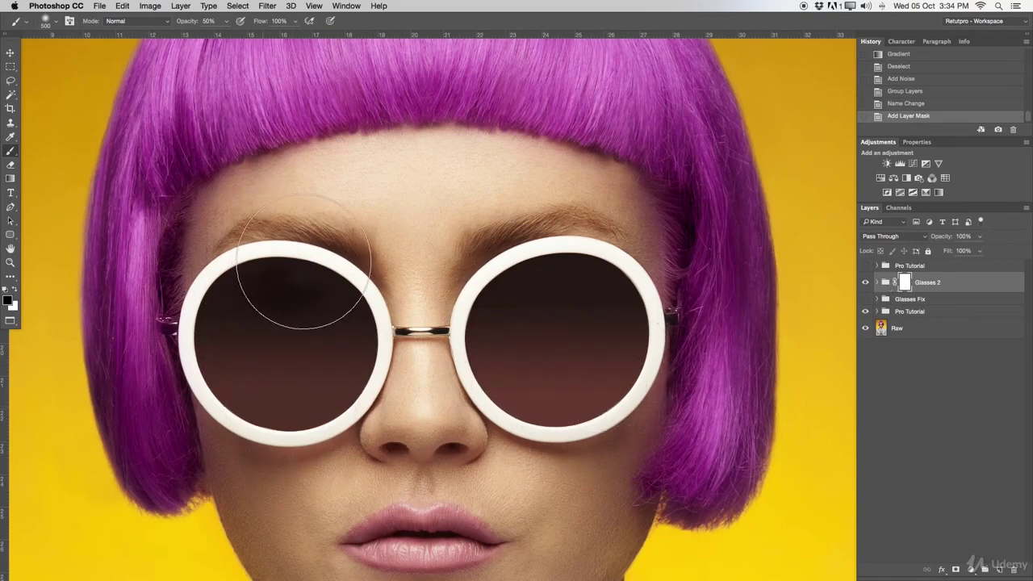
mouse_move(211, 265)
mouse_down()
mouse_move(341, 288)
mouse_move(393, 272)
mouse_move(651, 267)
mouse_move(557, 271)
mouse_move(602, 300)
mouse_move(558, 260)
mouse_move(519, 288)
mouse_move(536, 281)
mouse_up()
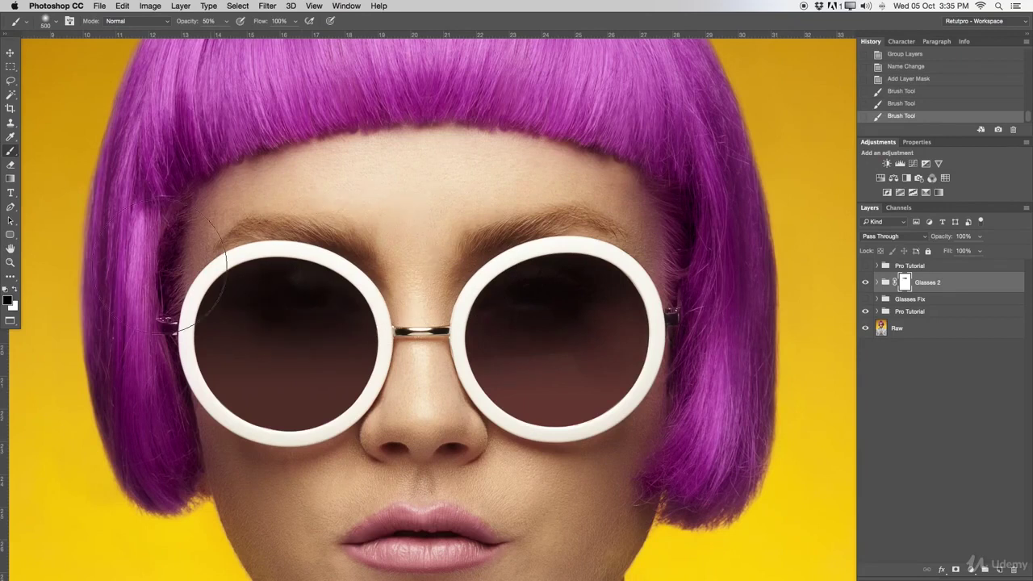
mouse_move(146, 286)
mouse_down()
mouse_move(289, 253)
mouse_move(311, 272)
mouse_move(392, 242)
mouse_up()
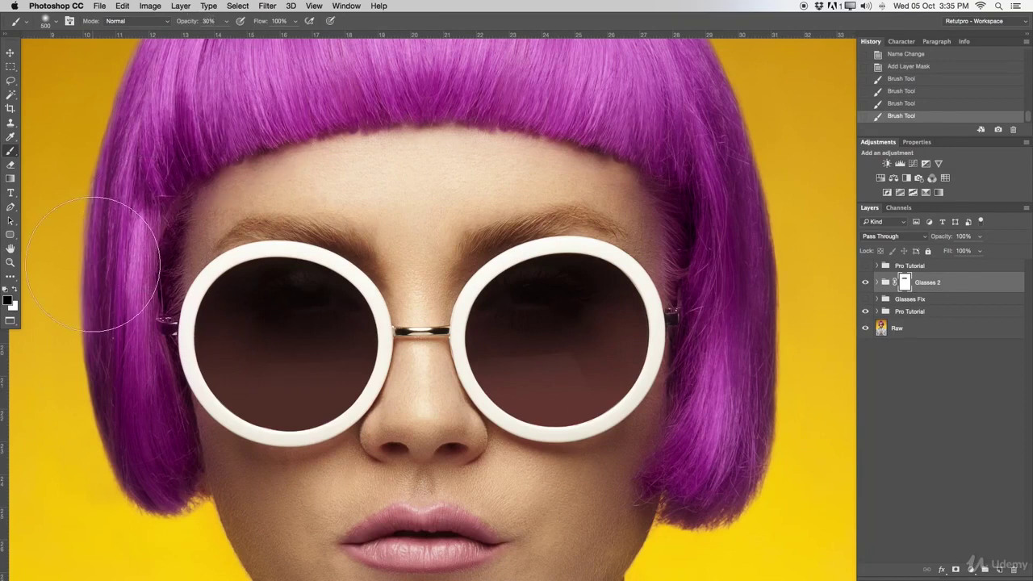
Paint white on the Glasses 2 mask at 30% opacity over the lower part of both lenses to hide the original reflections
key(x)
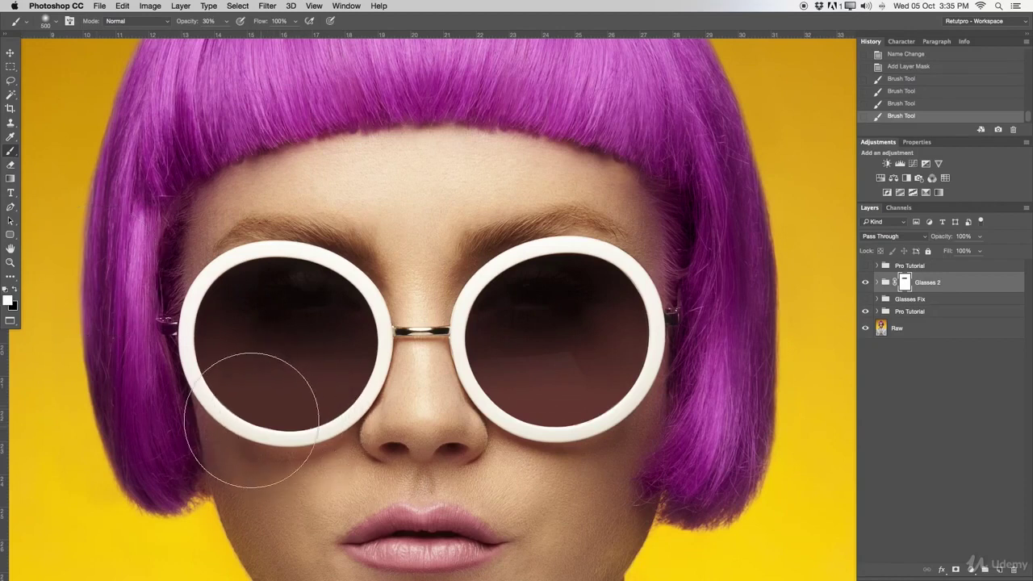
mouse_move(349, 410)
mouse_down()
mouse_move(330, 388)
mouse_move(296, 404)
mouse_move(312, 411)
mouse_up()
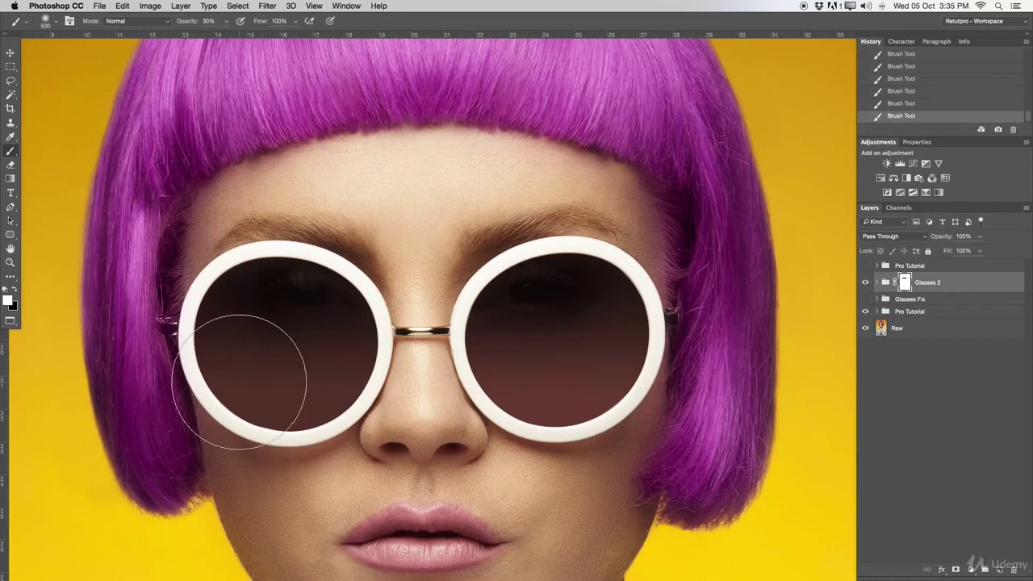
key(z)
drag(381, 339, 293, 327)
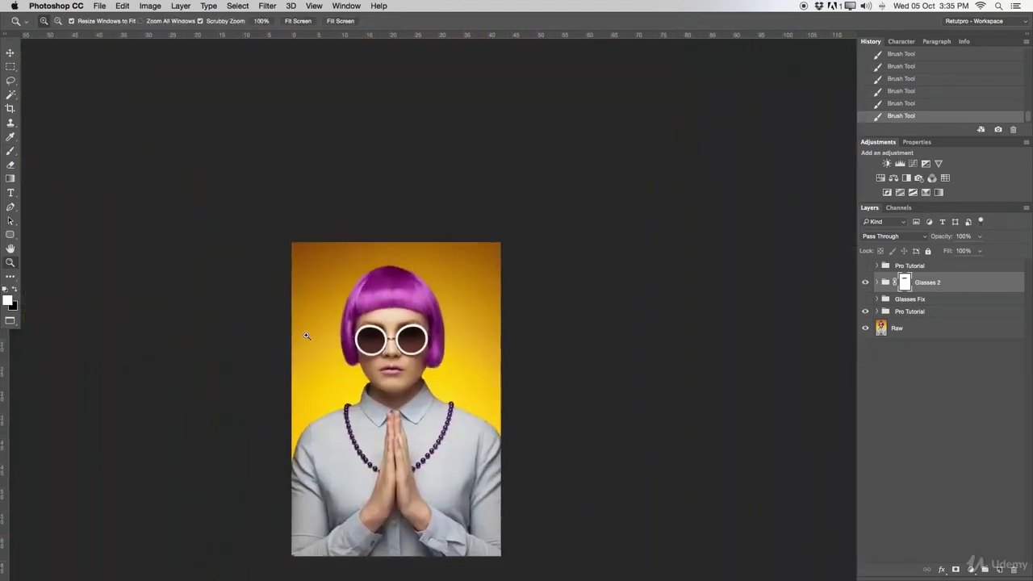
scroll(399, 213, up, 5)
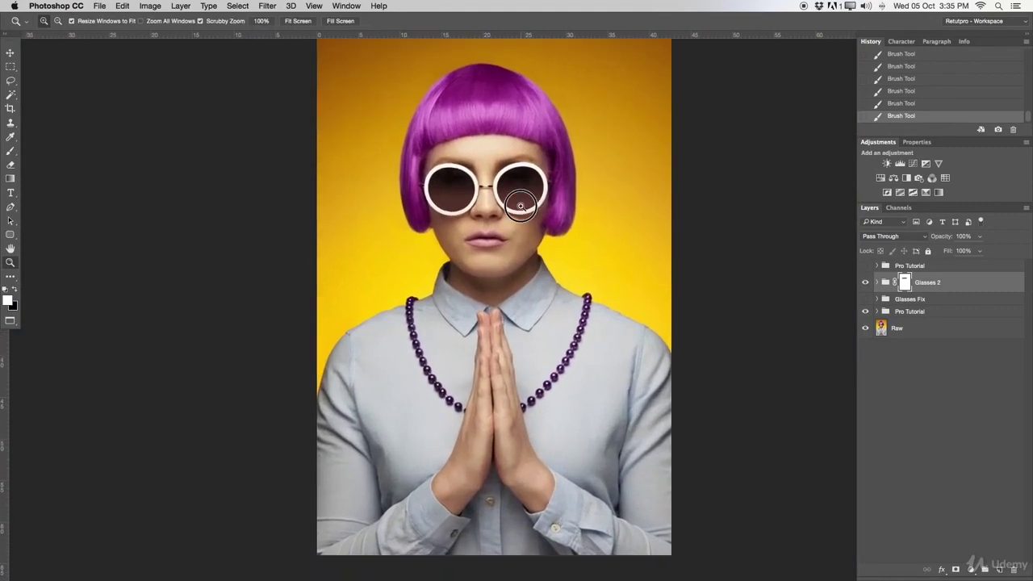
scroll(578, 259, up, 3)
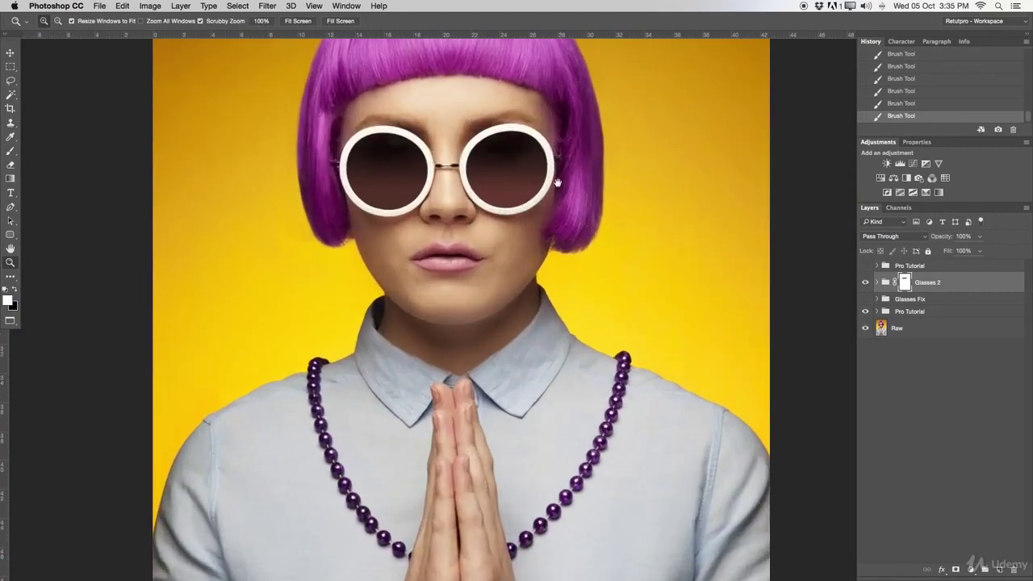
Add a new layer named "REF" above Glasses 2 and load the saved selection "Left 3" on it
click(1000, 570)
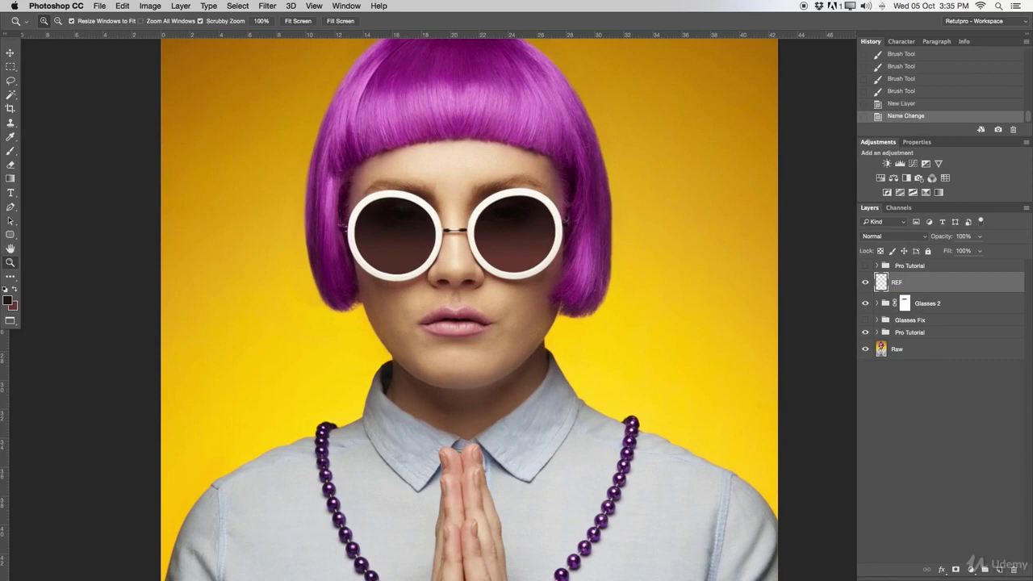
key(m)
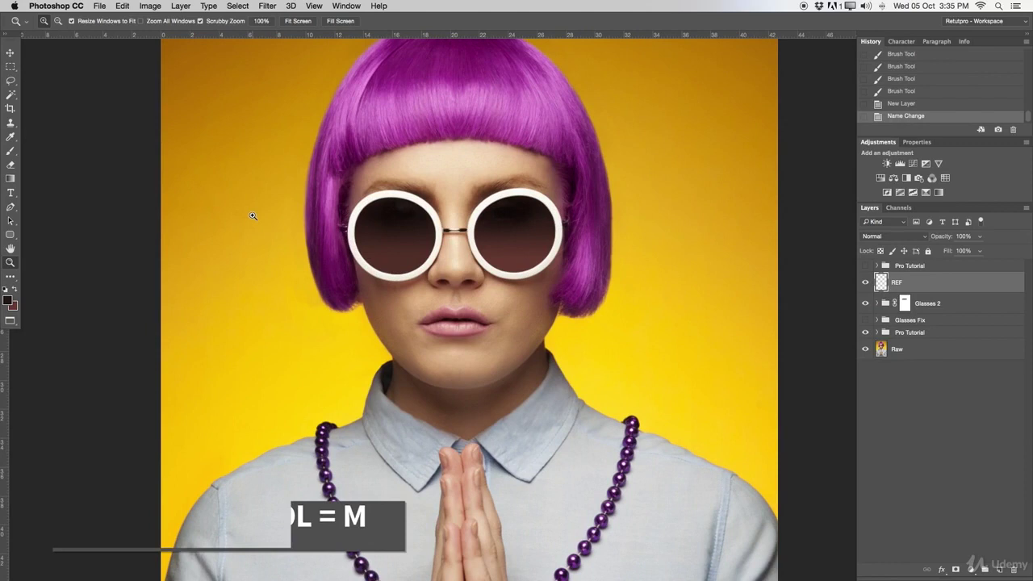
right_click(376, 229)
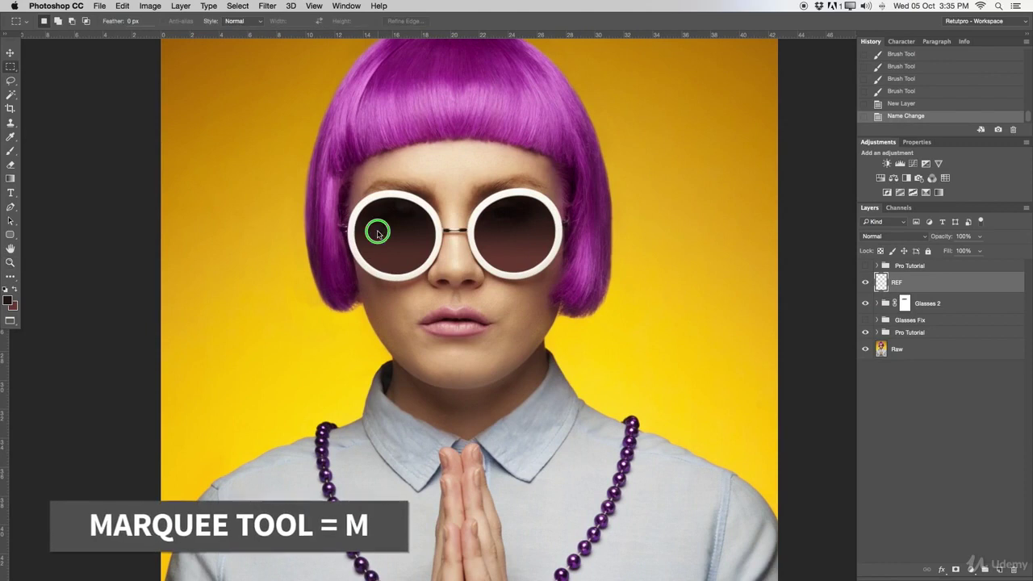
click(415, 350)
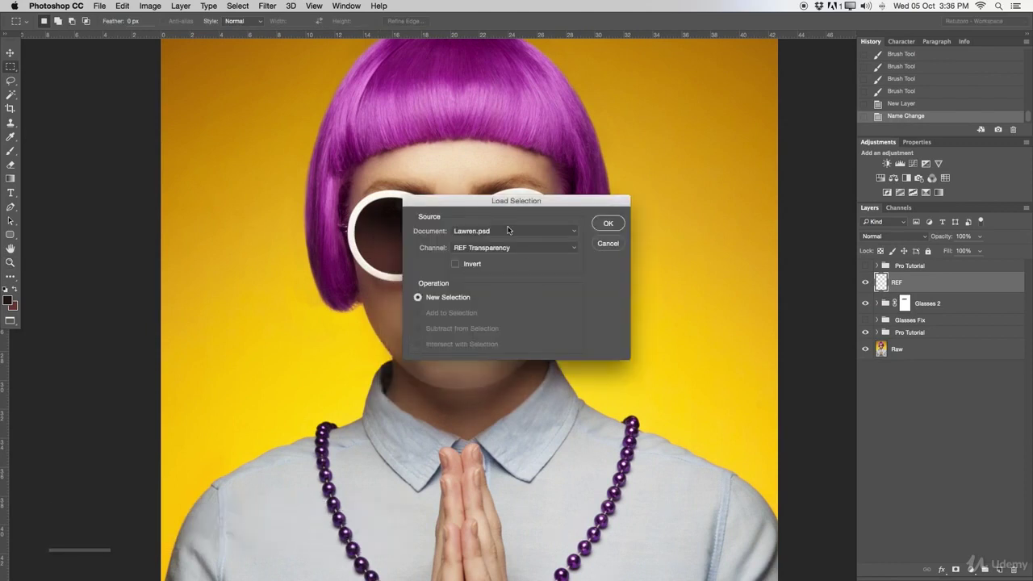
click(500, 248)
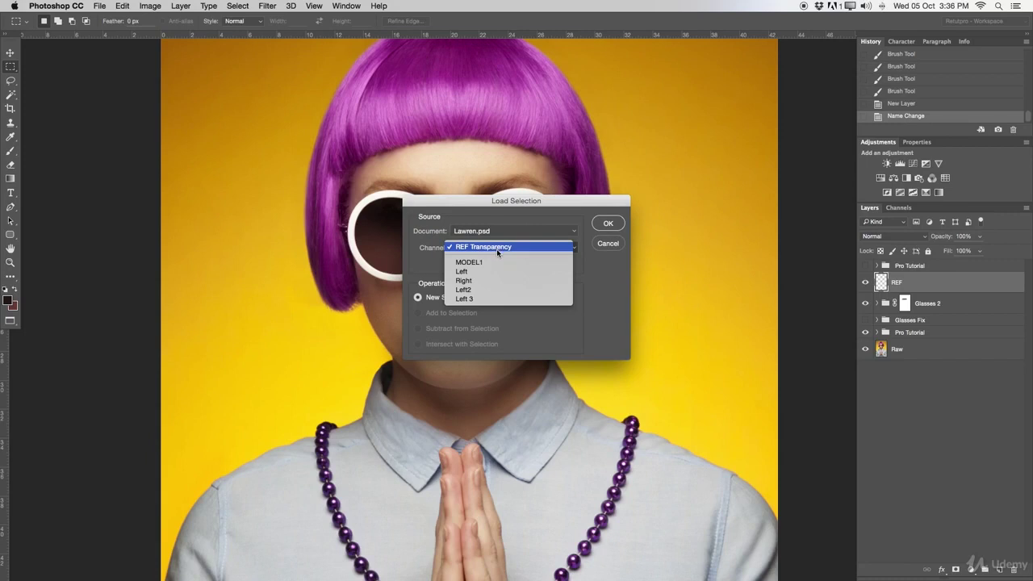
click(475, 299)
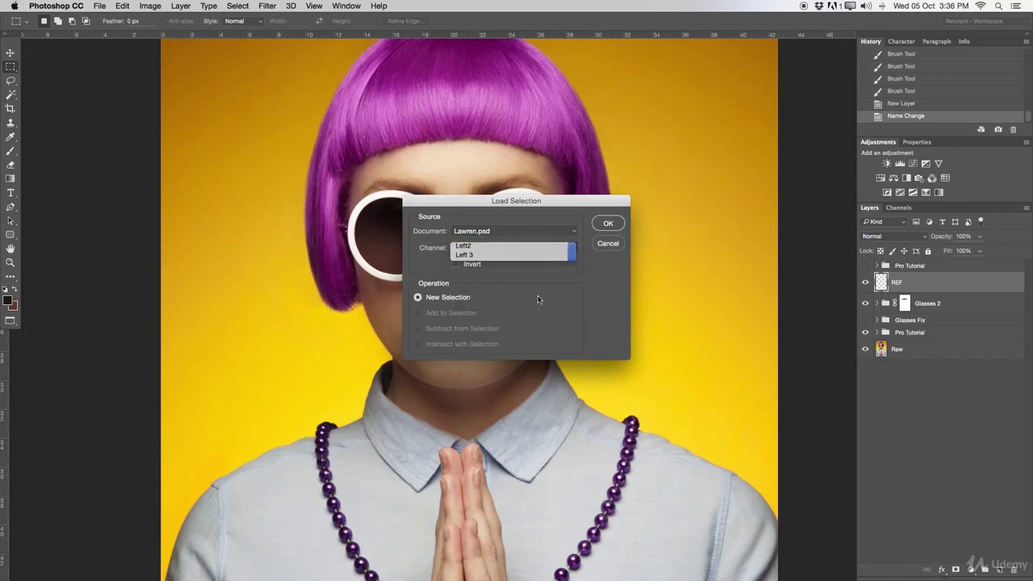
click(608, 223)
Set white as foreground and black as background color, and choose the Gradient tool with the foreground-to-transparent preset
key(z)
drag(408, 224, 477, 226)
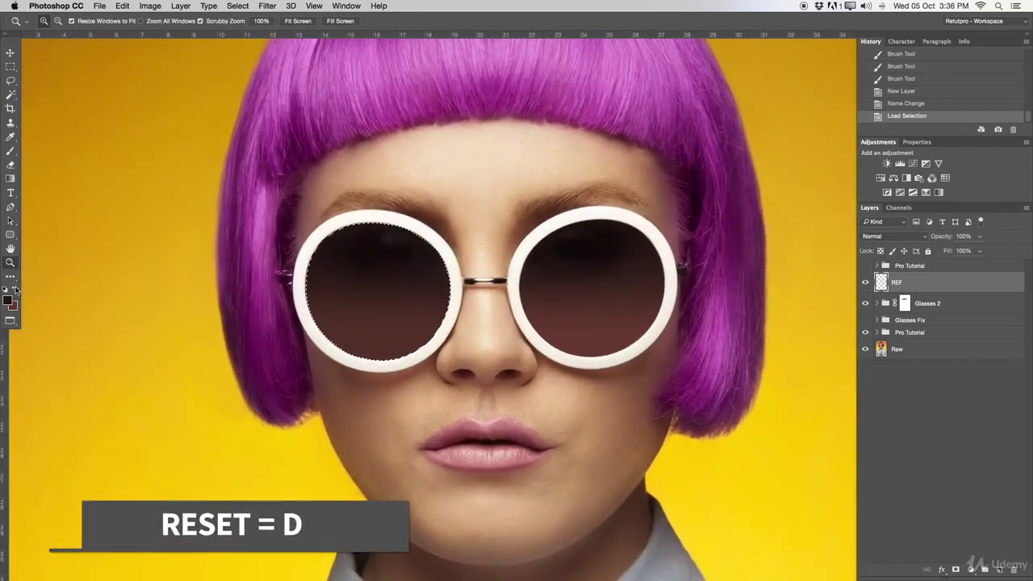
key(d)
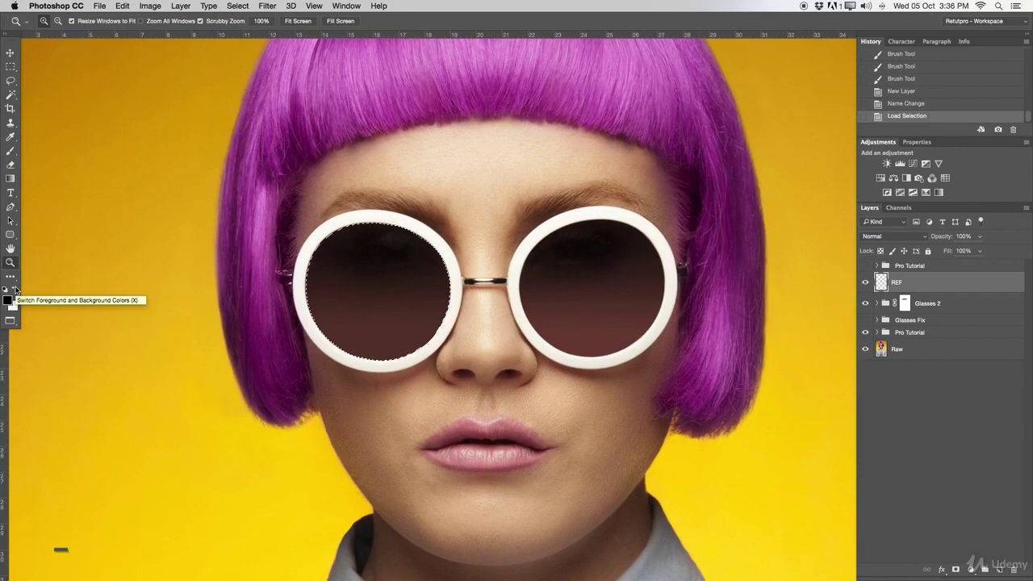
key(x)
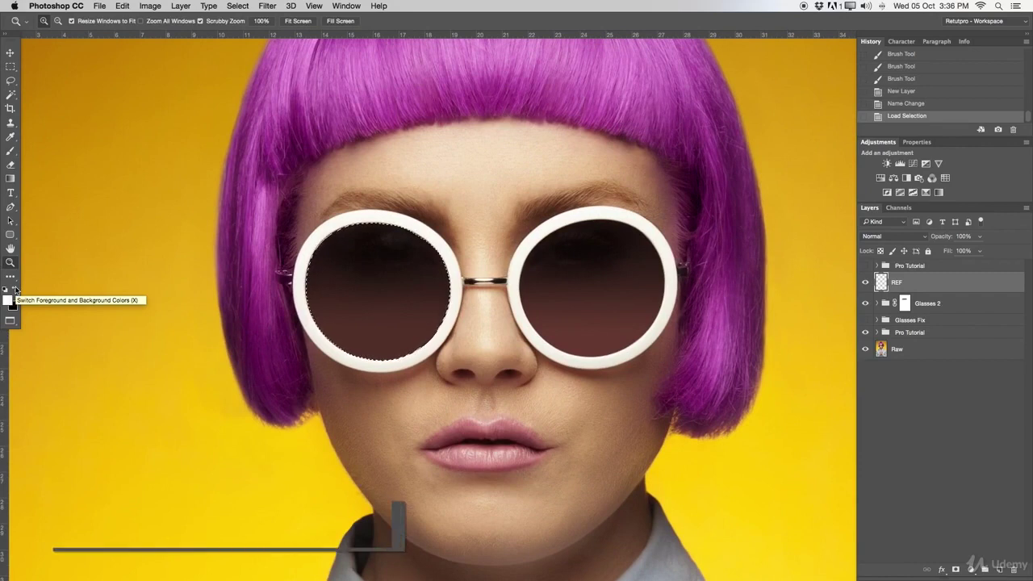
click(9, 178)
click(73, 19)
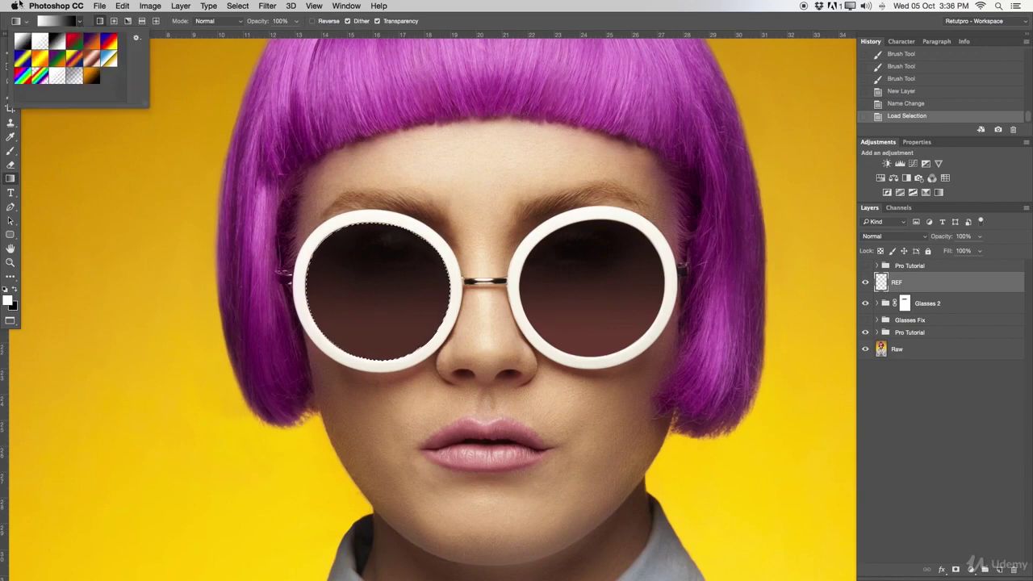
click(41, 42)
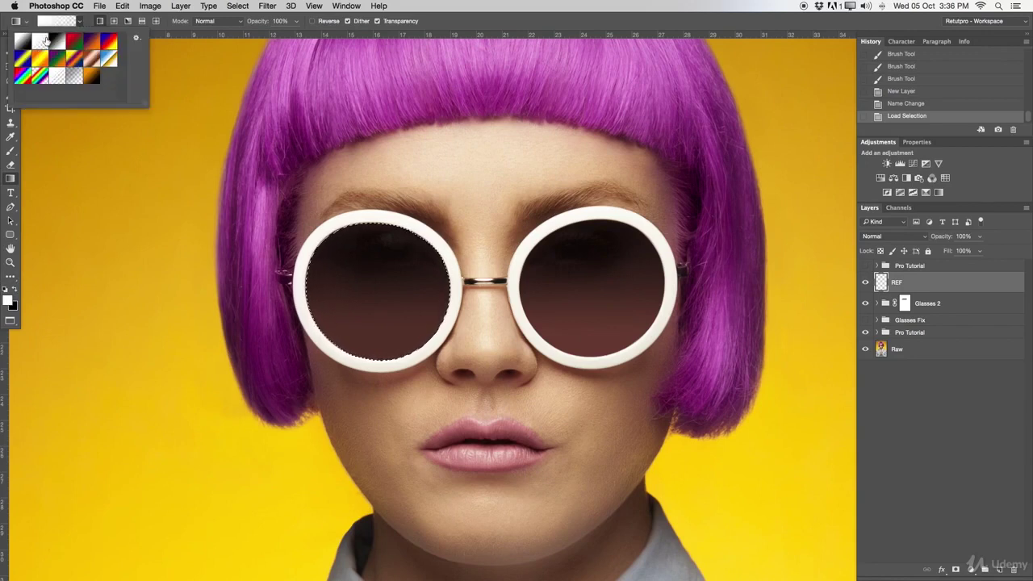
click(374, 327)
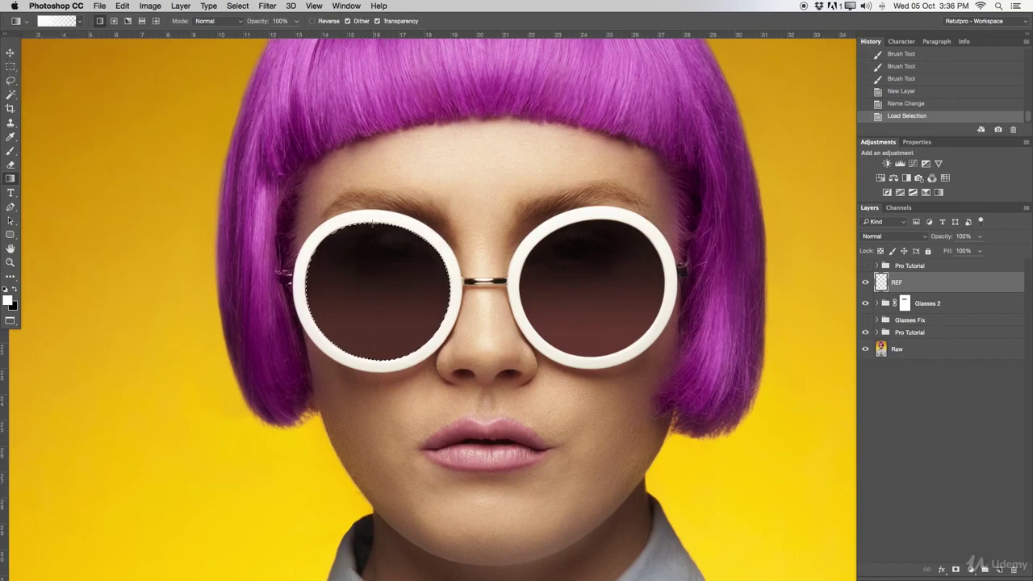
Try several white-to-transparent gradients of different lengths upward through the selected left lens, undoing each one
drag(374, 327, 378, 234)
key(super+z)
drag(380, 344, 398, 295)
key(super+z)
drag(385, 294, 386, 291)
key(super+z)
drag(381, 350, 384, 298)
key(super+z)
Fill the lower part of the selected left lens with a white gradient fading upward, and deselect
drag(376, 304, 364, 286)
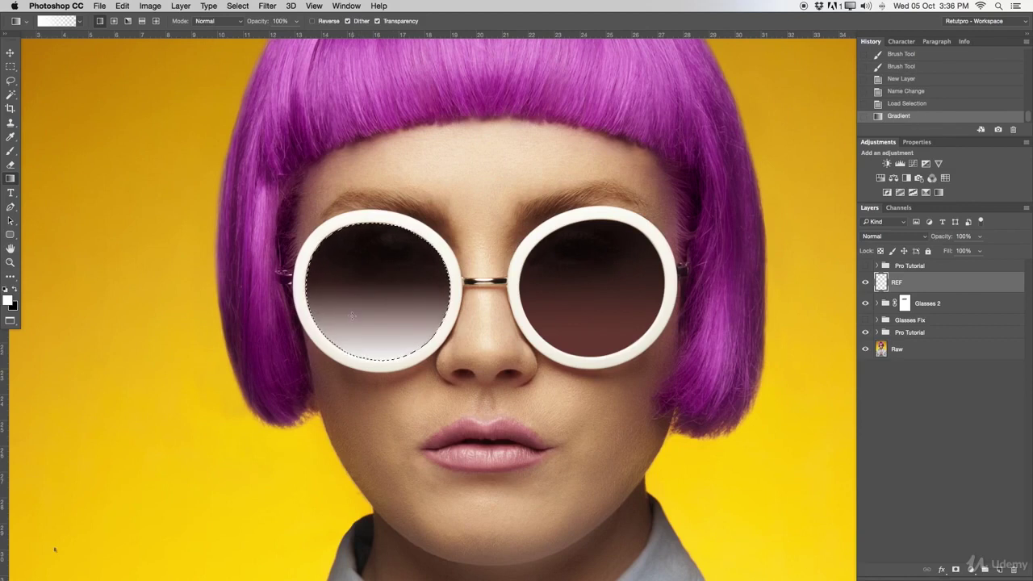
key(super+d)
key(z)
drag(380, 317, 404, 314)
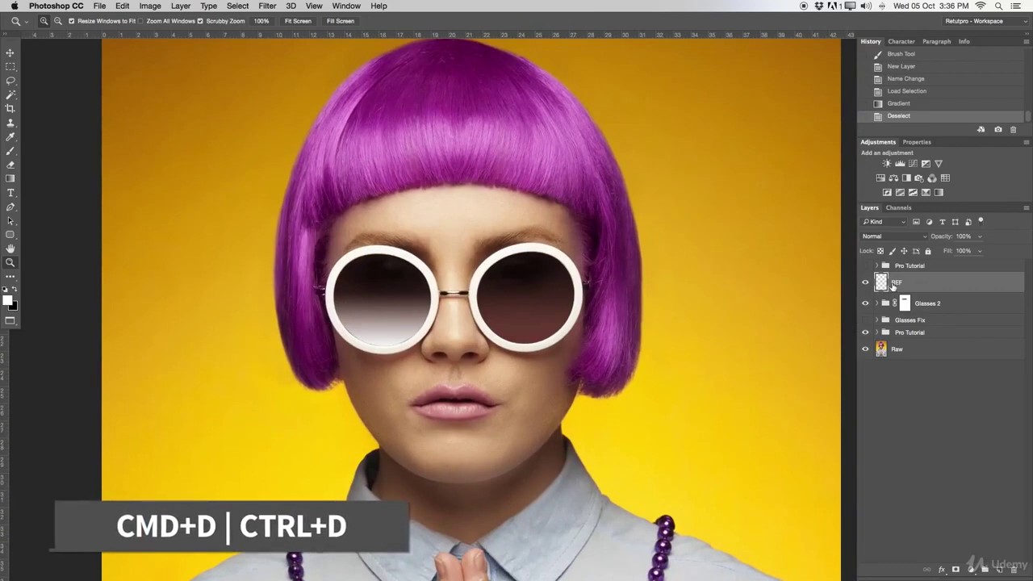
Rename the REF layer as "REF lEFT" and set its opacity to 15%
double_click(897, 283)
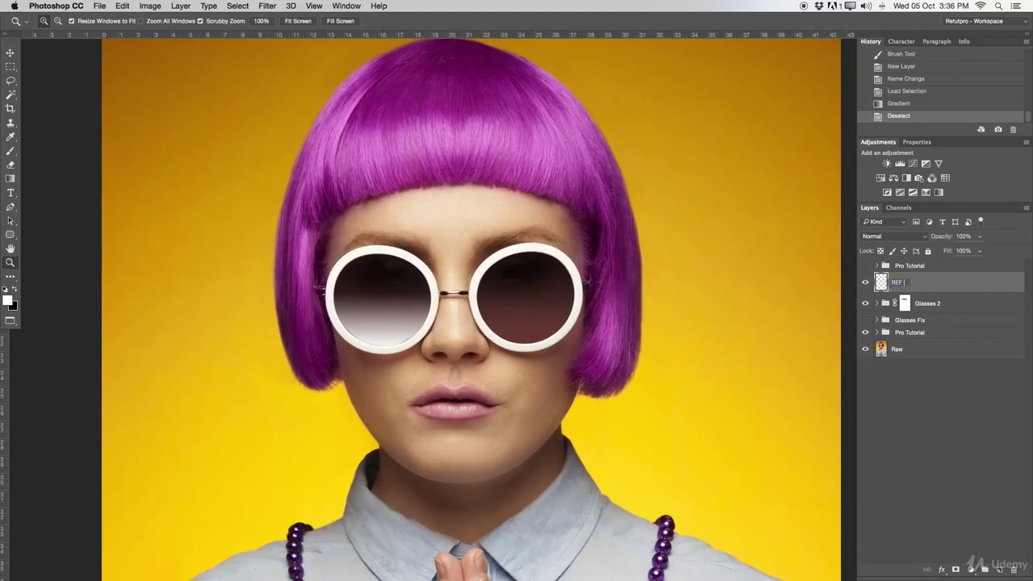
key(Return)
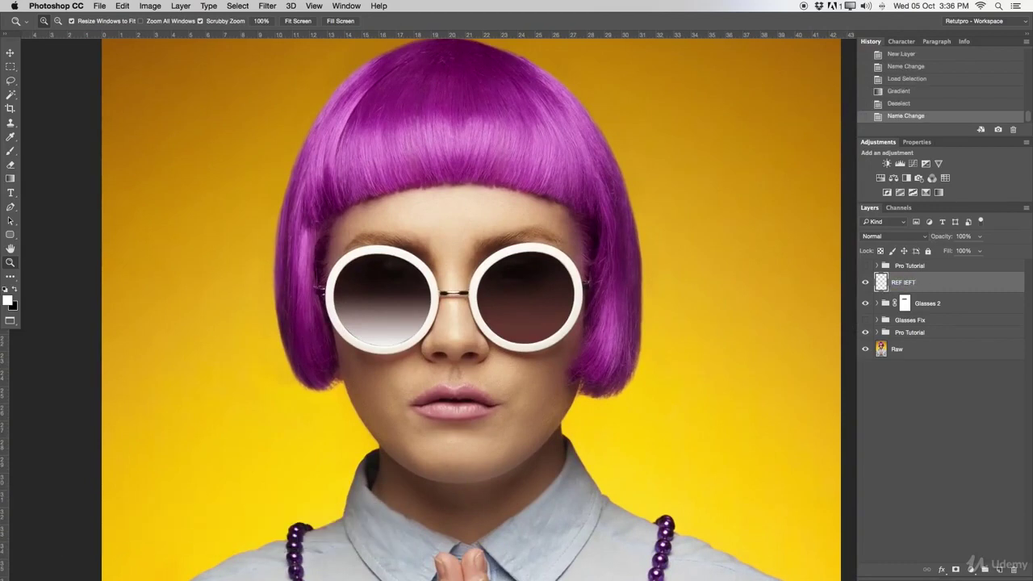
click(961, 235)
text(15)
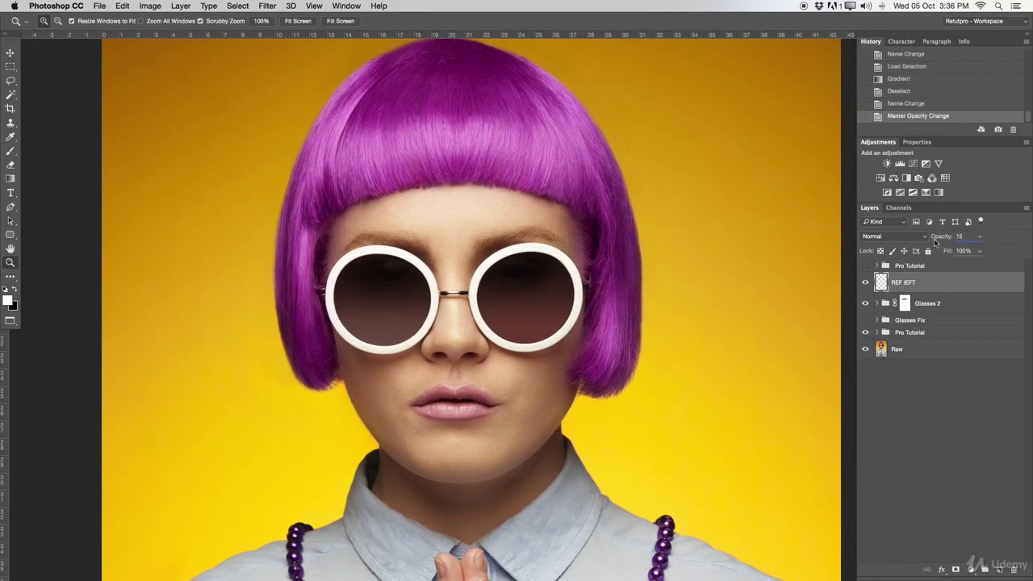
Check the left lens reflection by toggling its layer, and lower the layer's opacity to 10%
click(864, 282)
drag(367, 298, 407, 272)
mouse_move(370, 312)
mouse_down()
mouse_move(454, 312)
mouse_move(359, 320)
mouse_up()
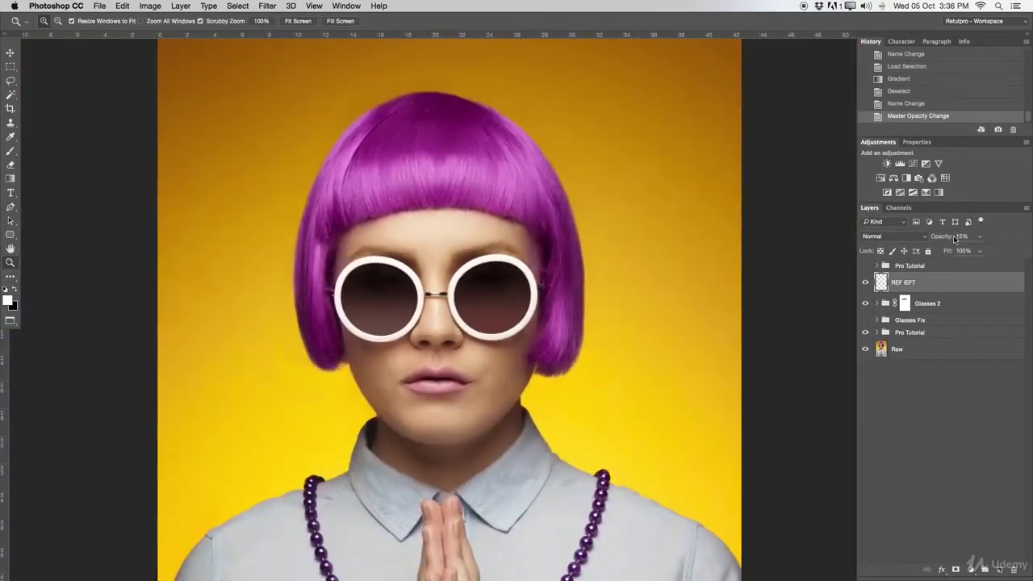
key(Return)
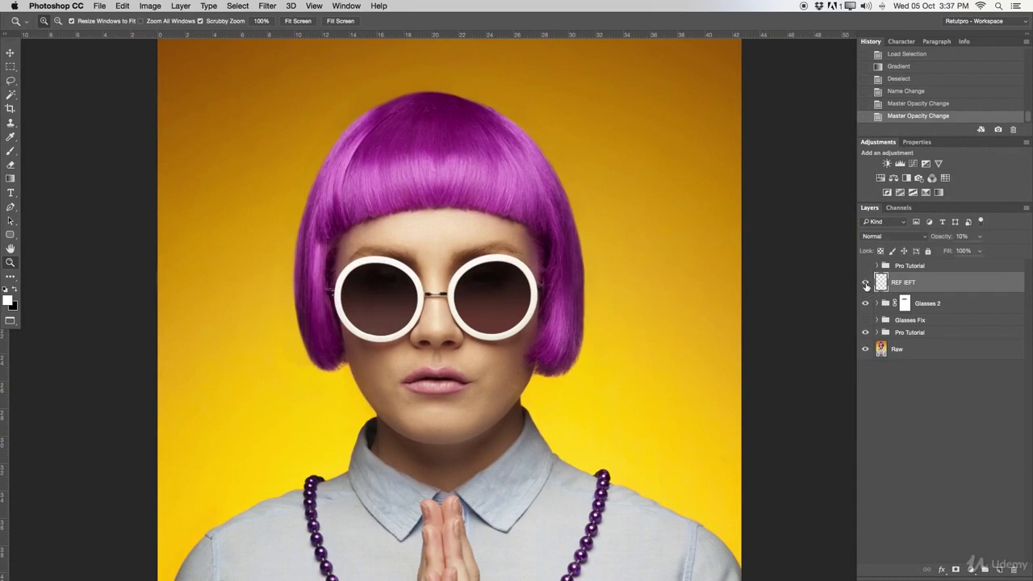
alt+click(396, 297)
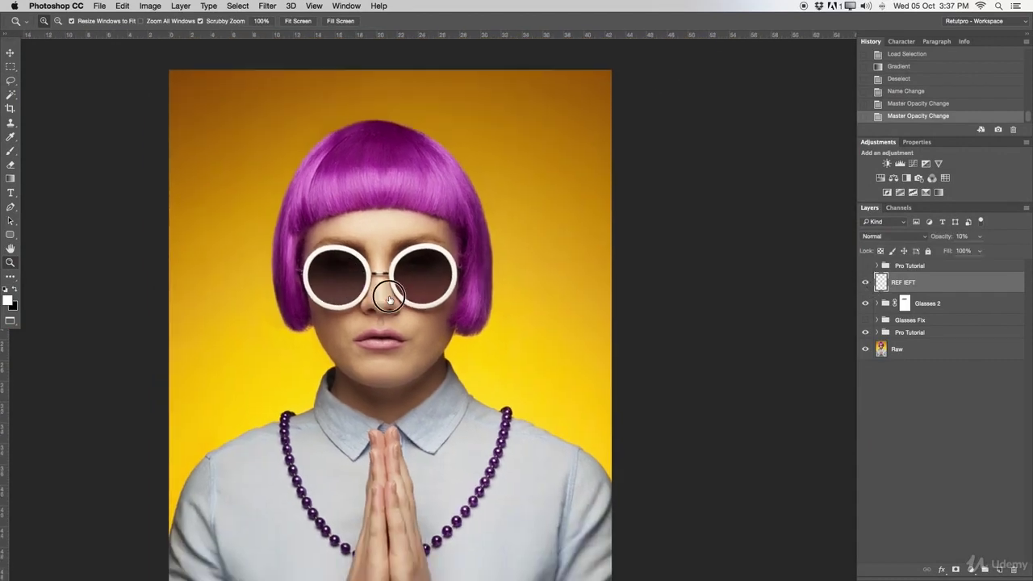
drag(362, 264, 388, 239)
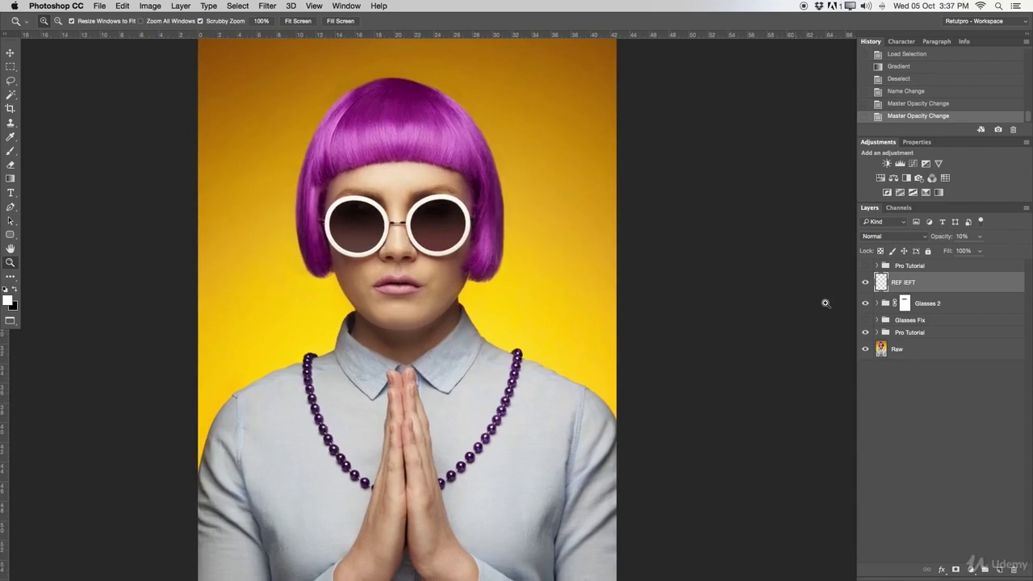
Add a new layer named "REF Right" and load the saved Right channel as a new selection
click(999, 570)
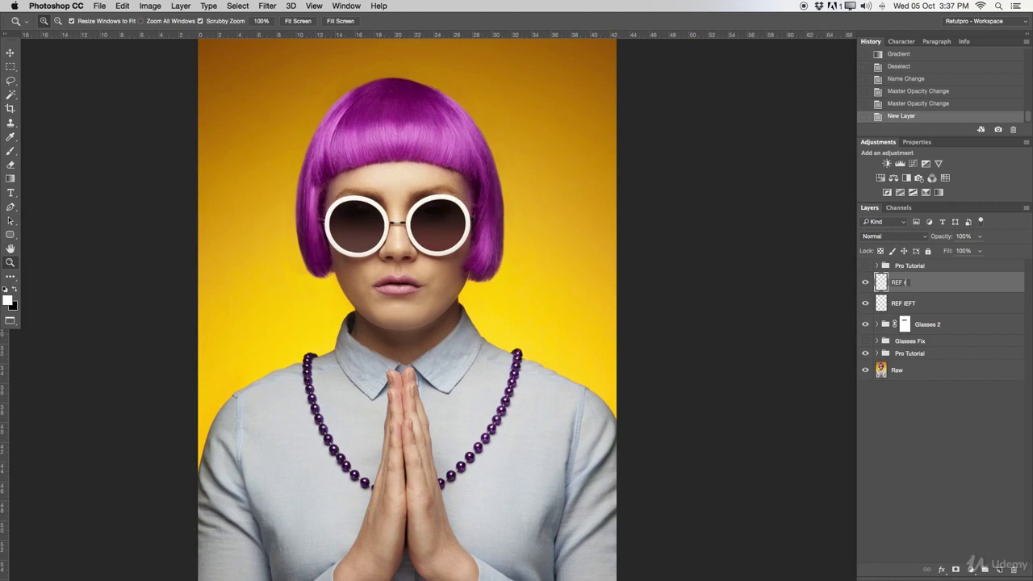
key(Return)
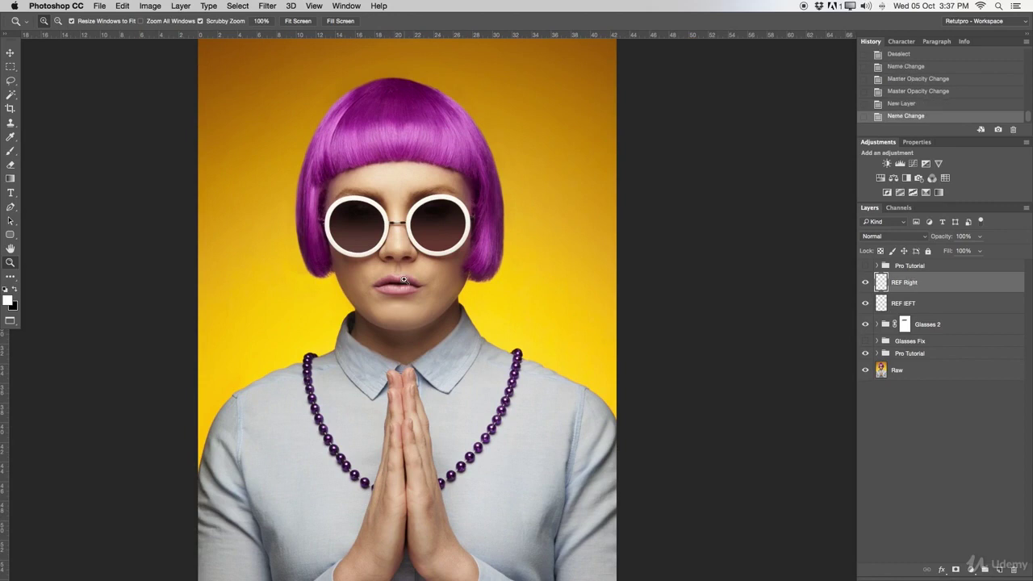
key(m)
right_click(436, 228)
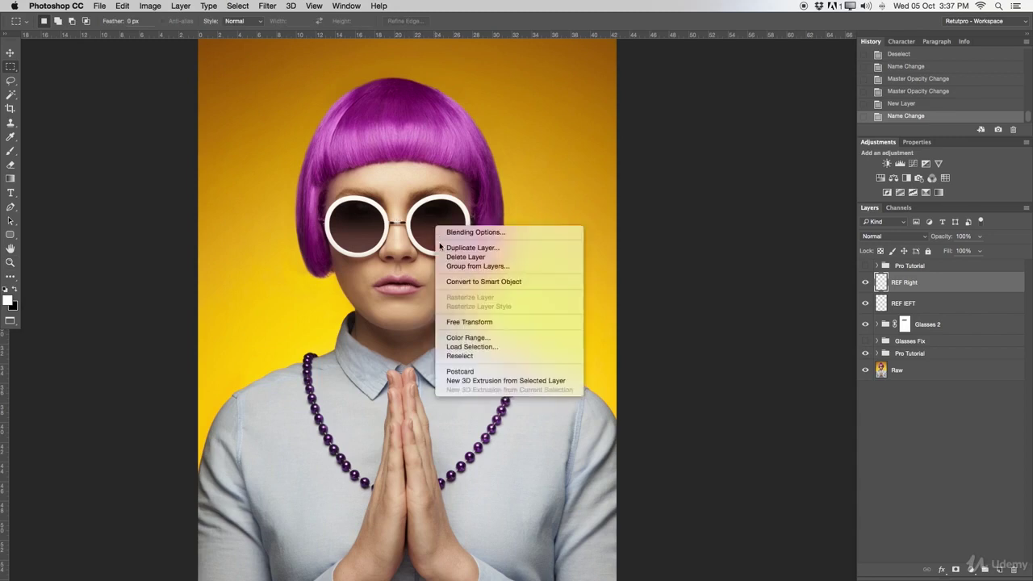
click(449, 347)
click(484, 248)
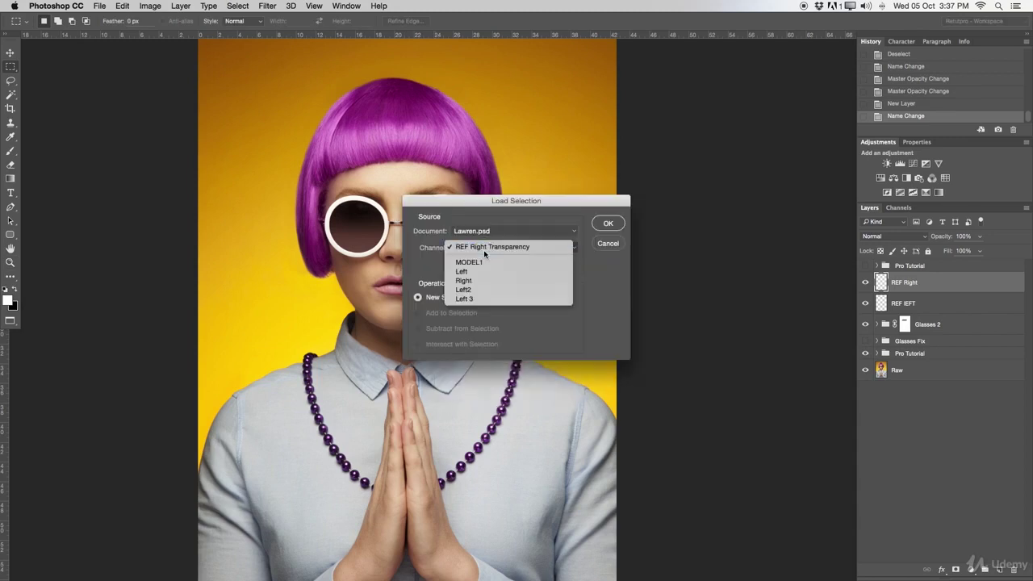
click(463, 265)
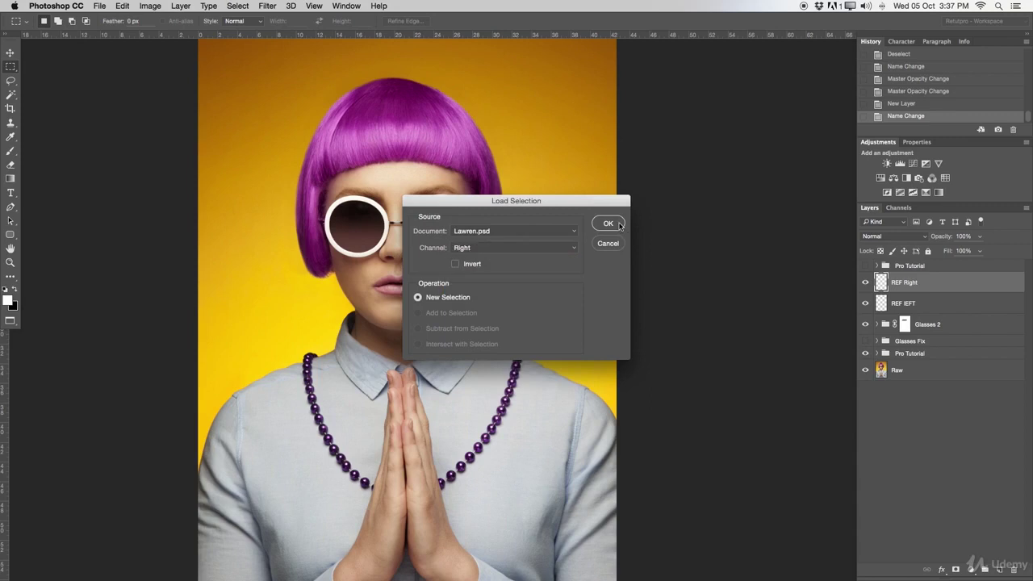
click(607, 223)
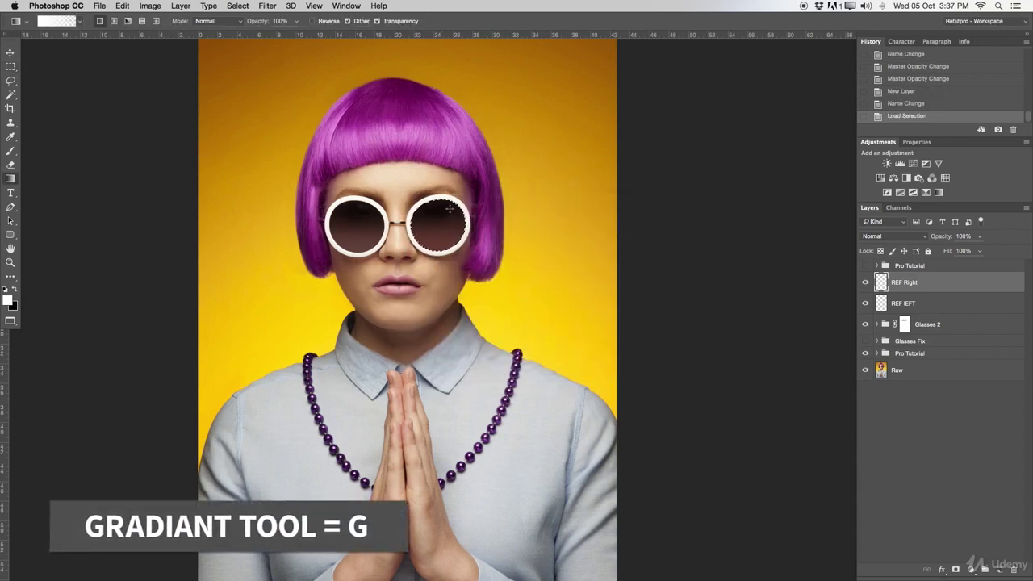
Fill the lower part of the selected right lens with a white gradient fading upward, and deselect
drag(437, 257, 440, 212)
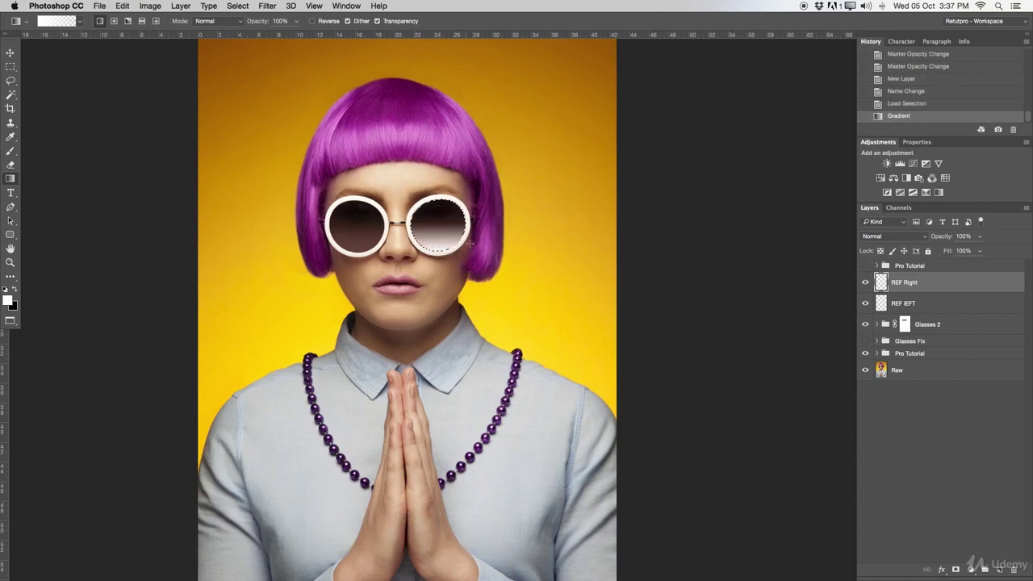
key(super+d)
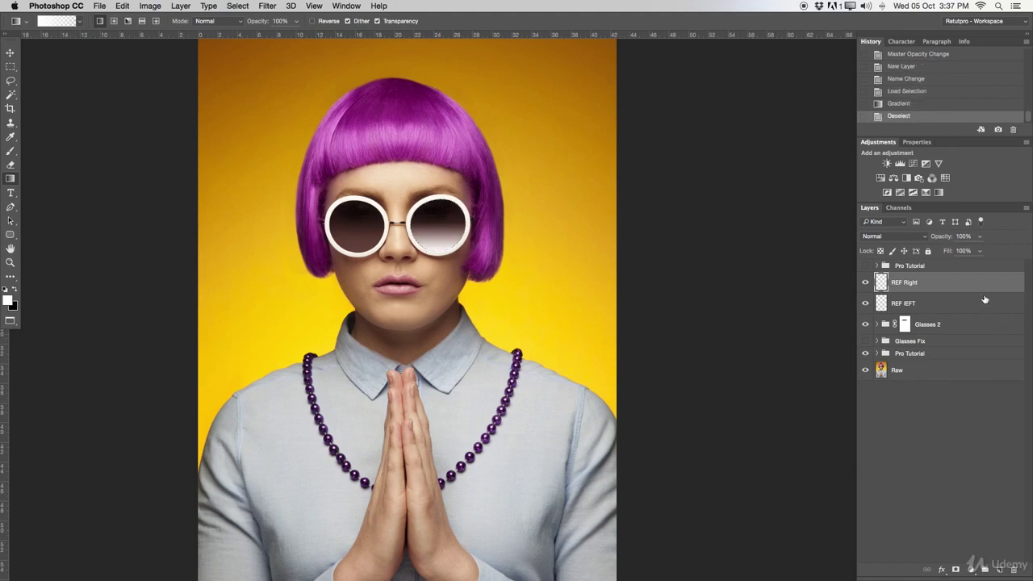
Try 15% opacity on the REF Right layer, and settle on 10%
drag(947, 238, 988, 235)
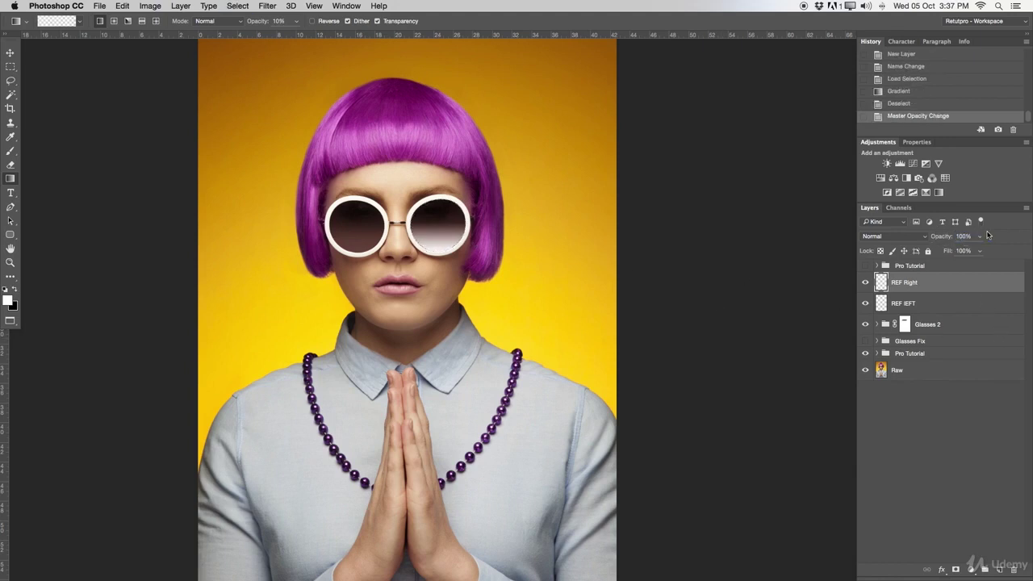
right_click(986, 235)
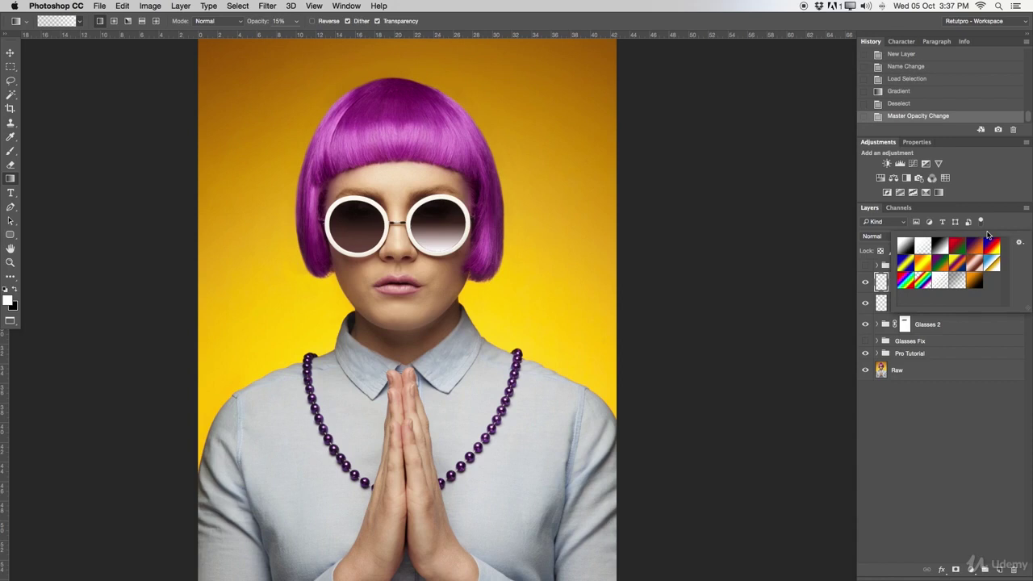
key(Escape)
text(15)
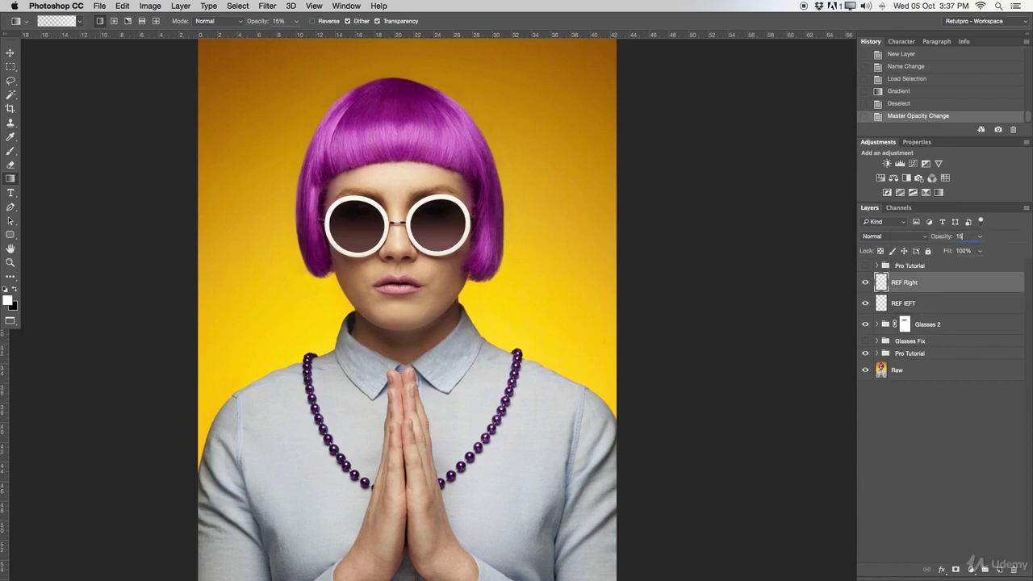
click(949, 304)
click(945, 284)
text(10)
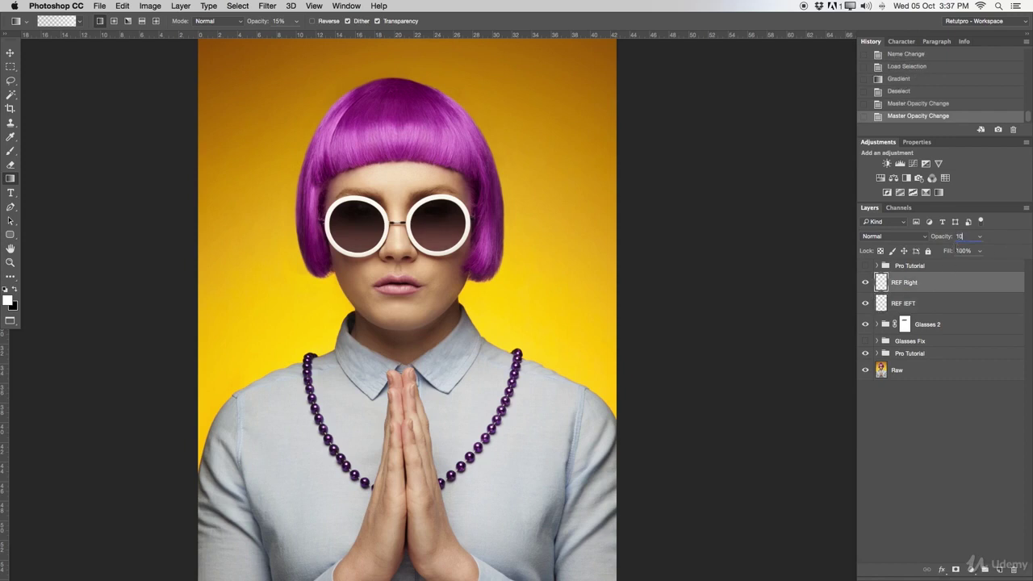
Group the left and right REF layers and name the group "Ref"
shift+click(954, 299)
key(ctrl+g)
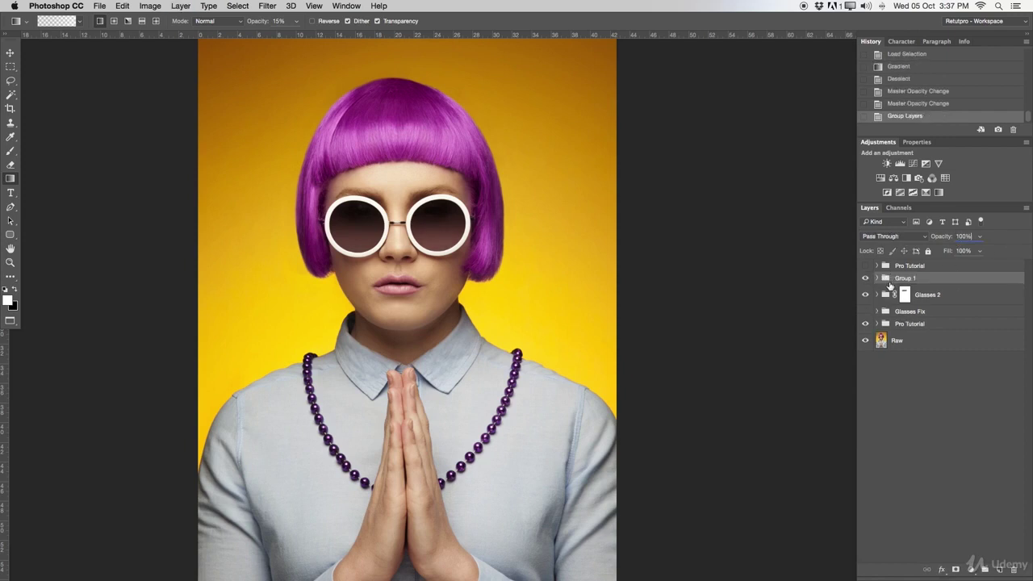
key(e)
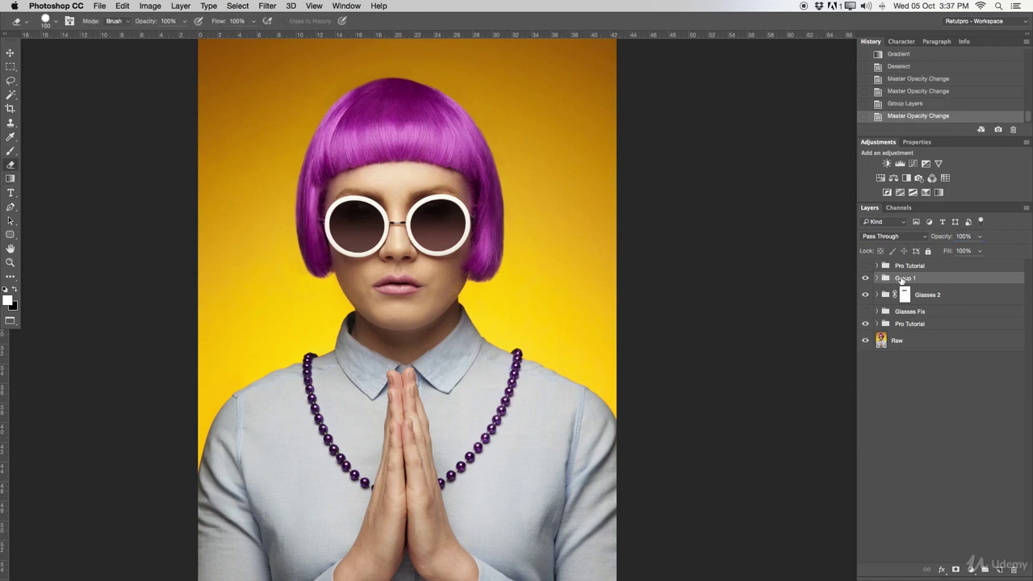
double_click(905, 279)
key(Return)
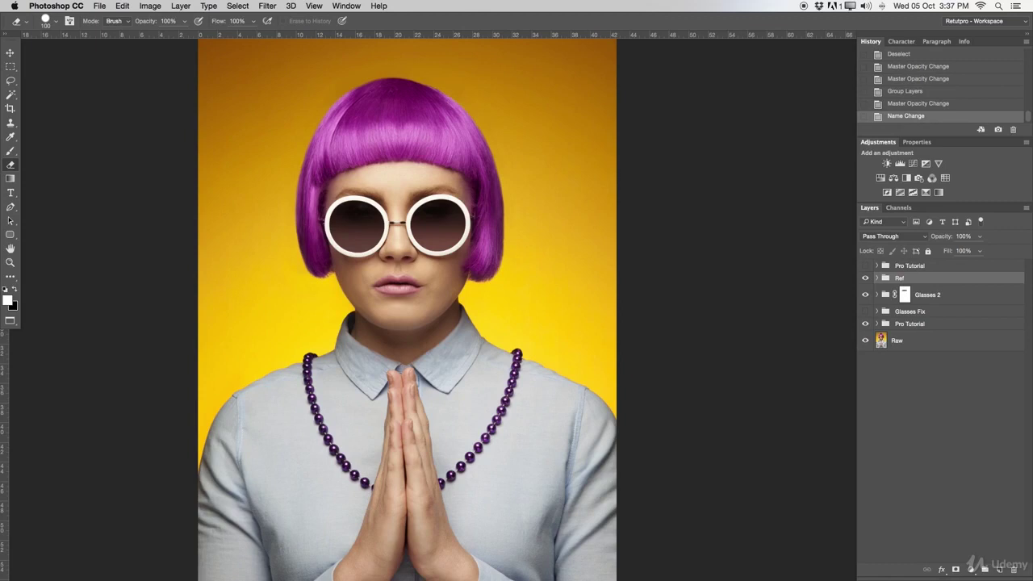
Compare the lenses with and without the Ref group, and inspect both reflections close up
click(866, 278)
key(z)
alt+click(384, 275)
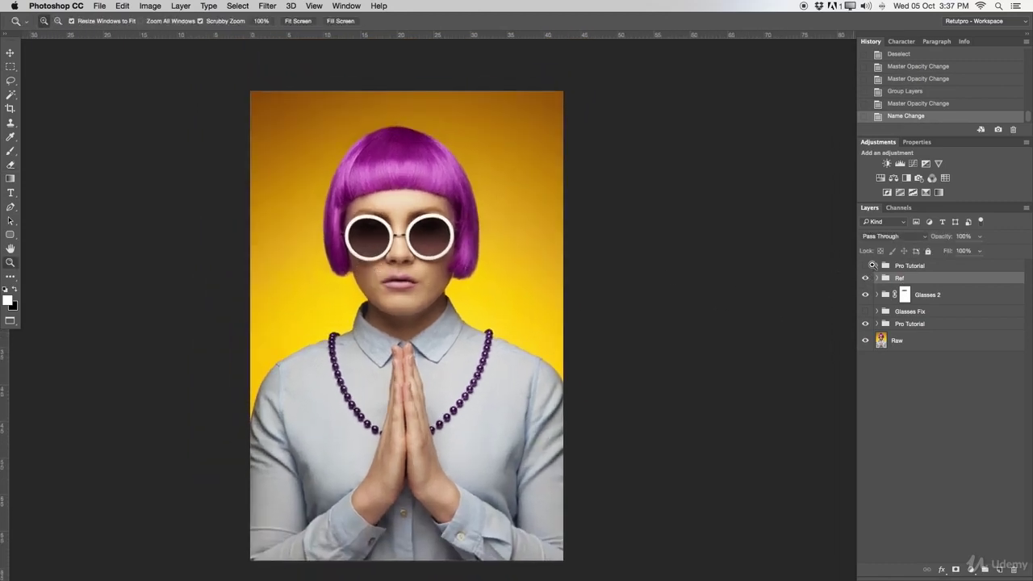
click(867, 280)
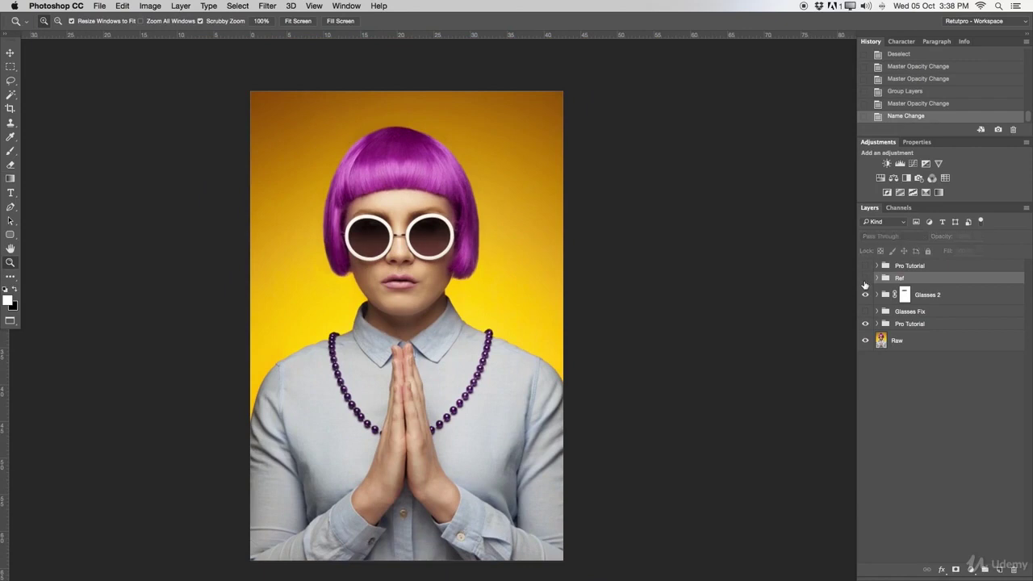
drag(425, 235, 560, 231)
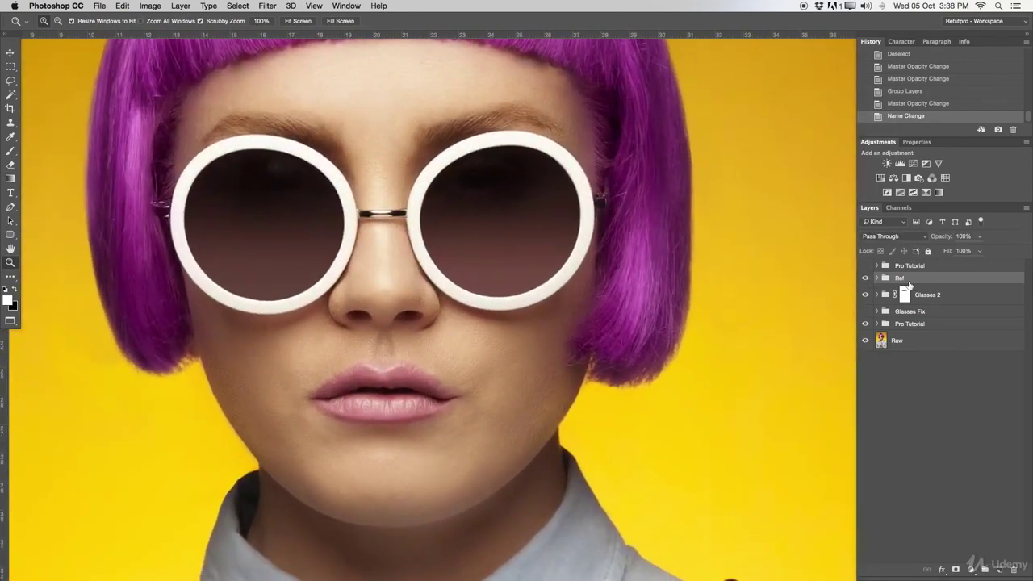
drag(331, 230, 359, 235)
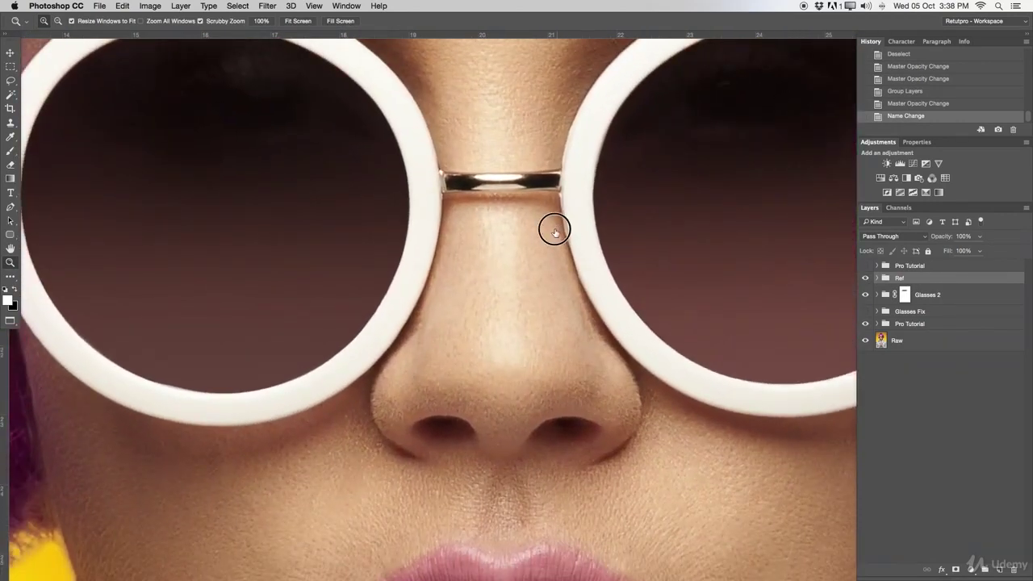